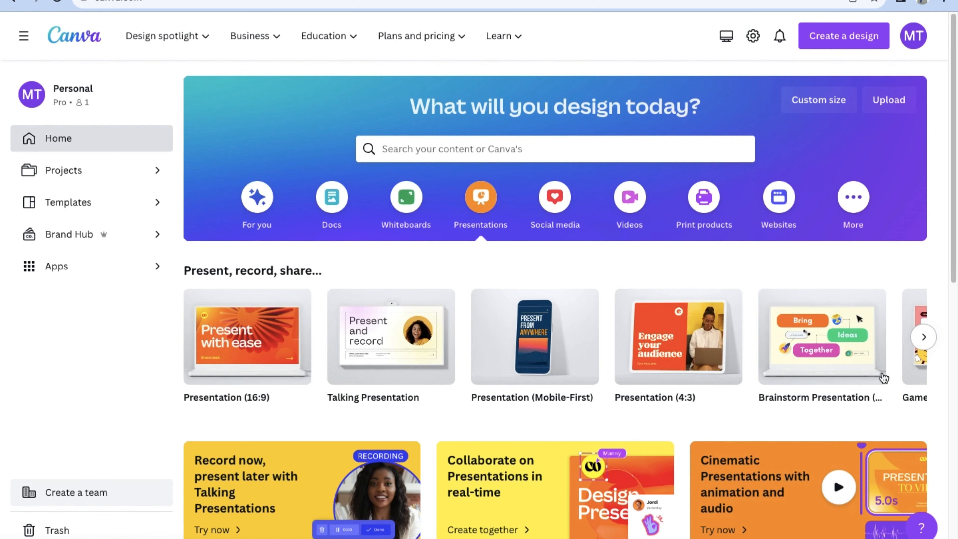
Step: Start a new blank Medium Banner (US) (Landscape) design
{"action": "left_click", "coordinate": [835, 47]}
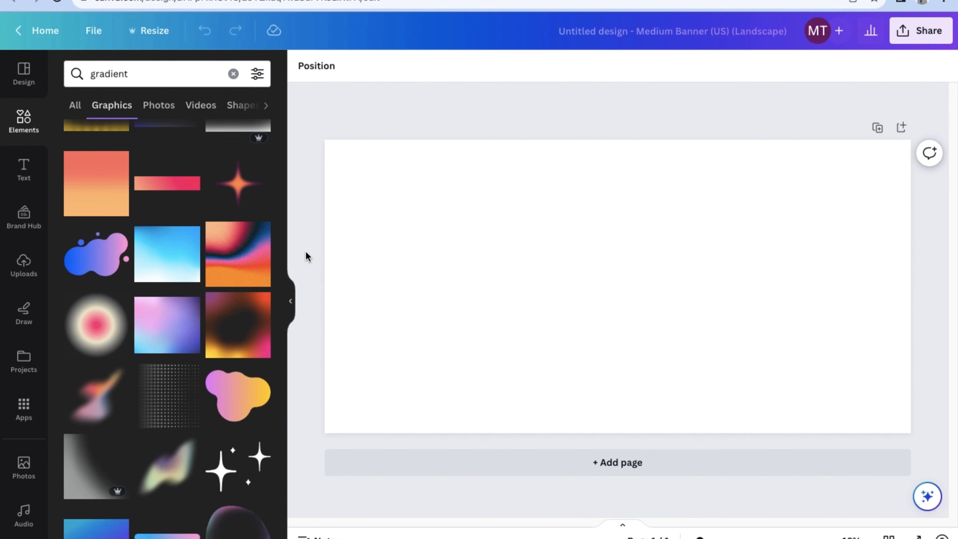
{"action": "scroll", "coordinate": [148, 350], "scroll_direction": "down", "scroll_amount": 1}
{"action": "scroll", "coordinate": [151, 349], "scroll_direction": "up", "scroll_amount": 12}
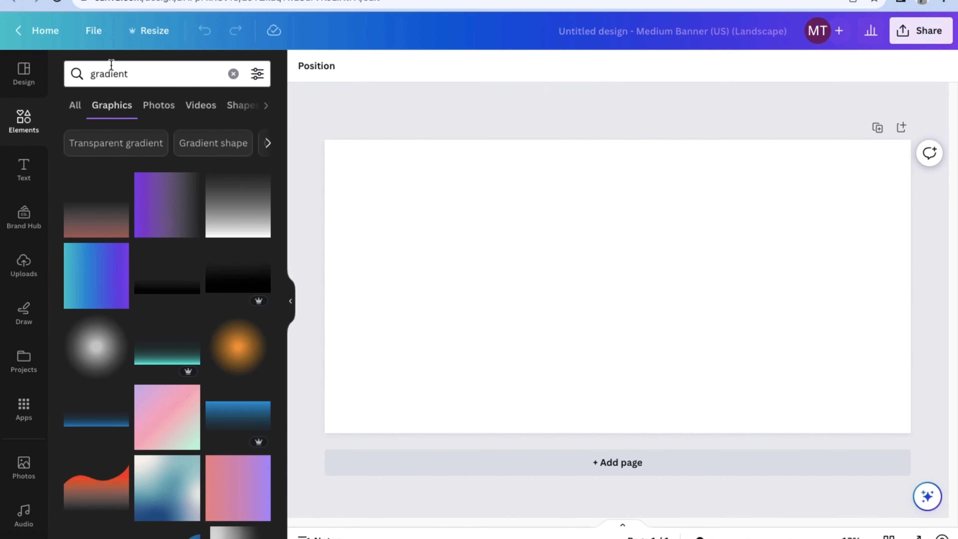
Step: Search the elements library for "gradient" and show only graphics
{"action": "left_click", "coordinate": [24, 124]}
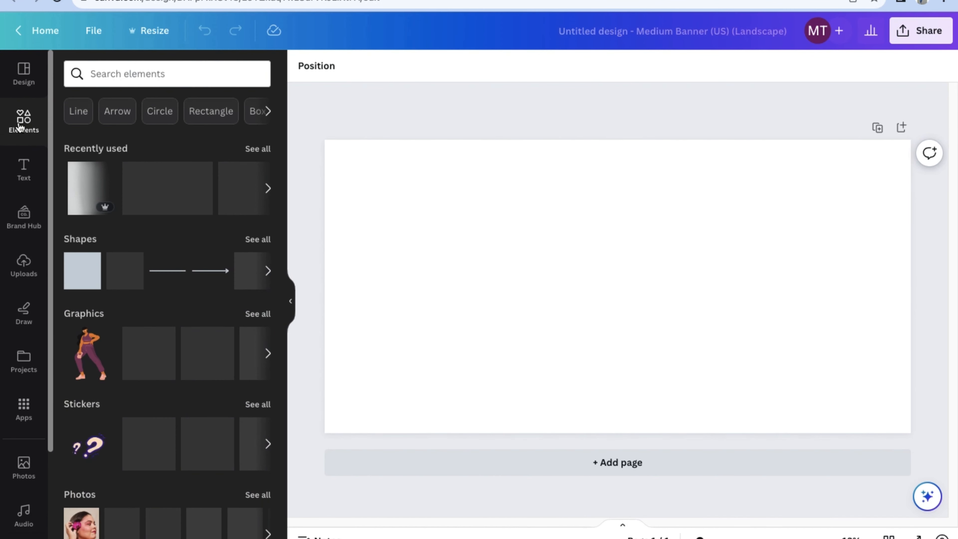
{"action": "left_click", "coordinate": [128, 74]}
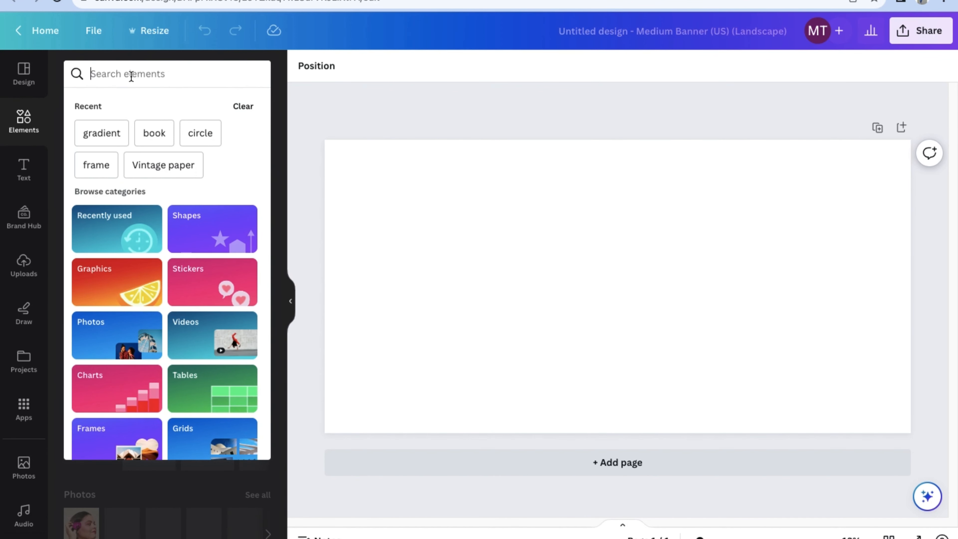
{"action": "type", "text": "gradient"}
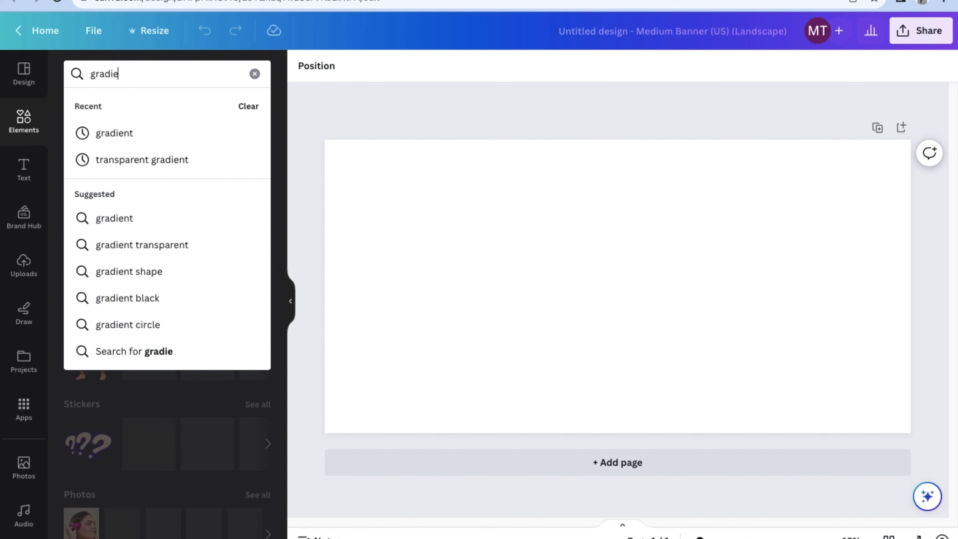
{"action": "left_click", "coordinate": [147, 135]}
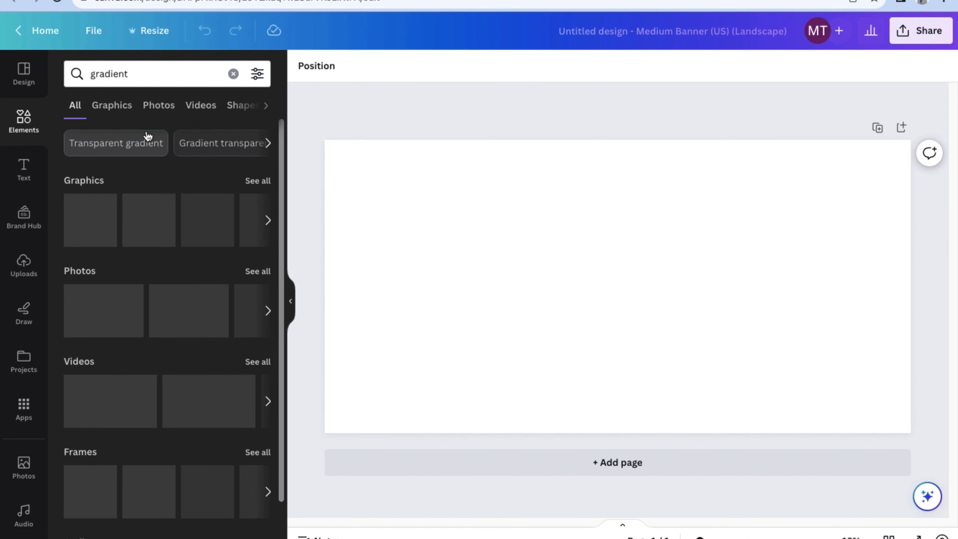
{"action": "left_click", "coordinate": [115, 107]}
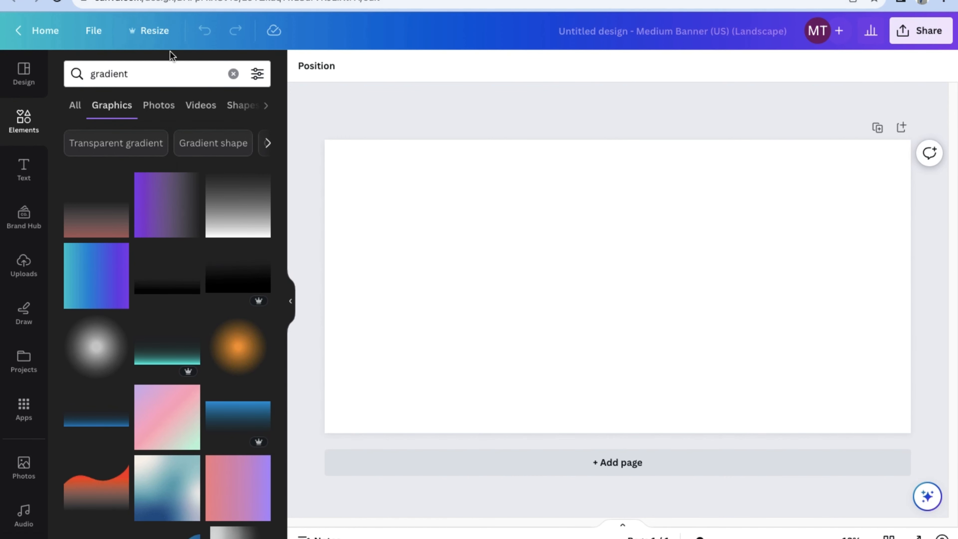
Step: Add the teal-to-purple gradient square to the page and enlarge it to cover the whole banner
{"action": "scroll", "coordinate": [158, 269], "scroll_direction": "down", "scroll_amount": 5}
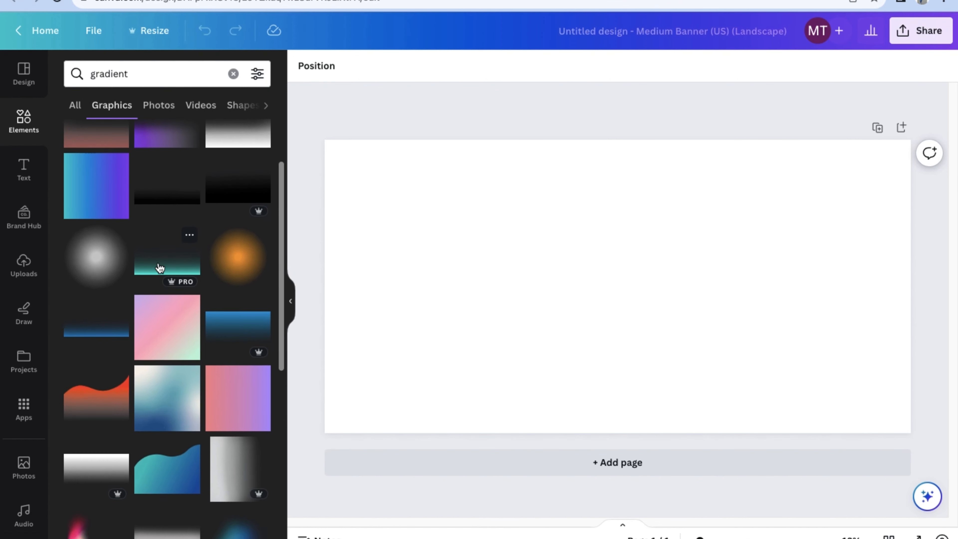
{"action": "scroll", "coordinate": [161, 267], "scroll_direction": "up", "scroll_amount": 5}
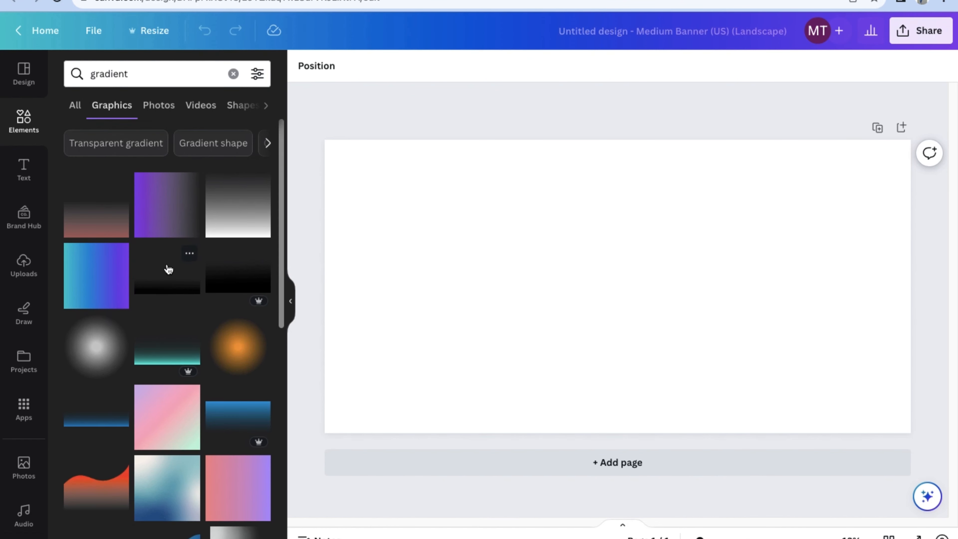
{"action": "left_click", "coordinate": [102, 270]}
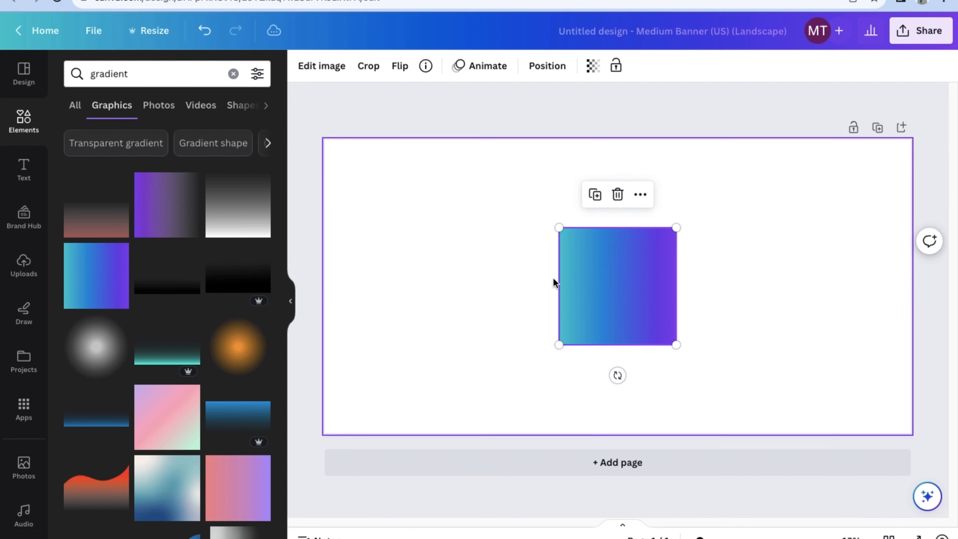
{"action": "left_click_drag", "start_coordinate": [620, 308], "coordinate": [393, 221]}
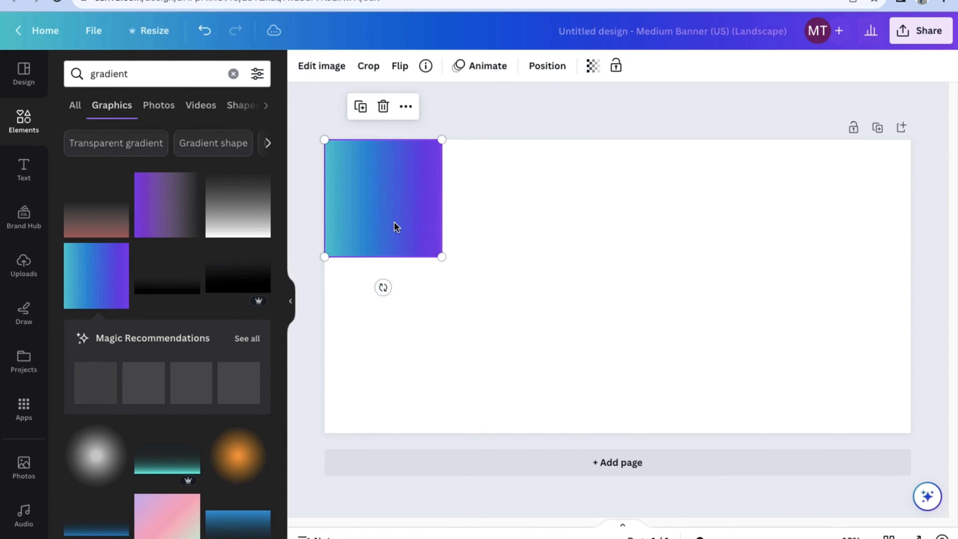
{"action": "left_click_drag", "start_coordinate": [442, 257], "coordinate": [726, 338]}
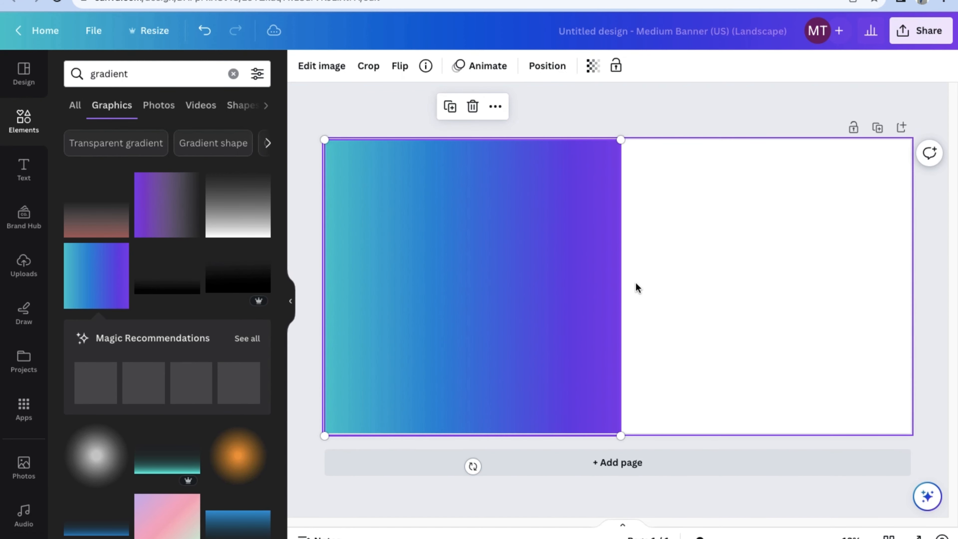
{"action": "left_click_drag", "start_coordinate": [621, 140], "coordinate": [752, 131]}
{"action": "left_click_drag", "start_coordinate": [687, 427], "coordinate": [941, 537]}
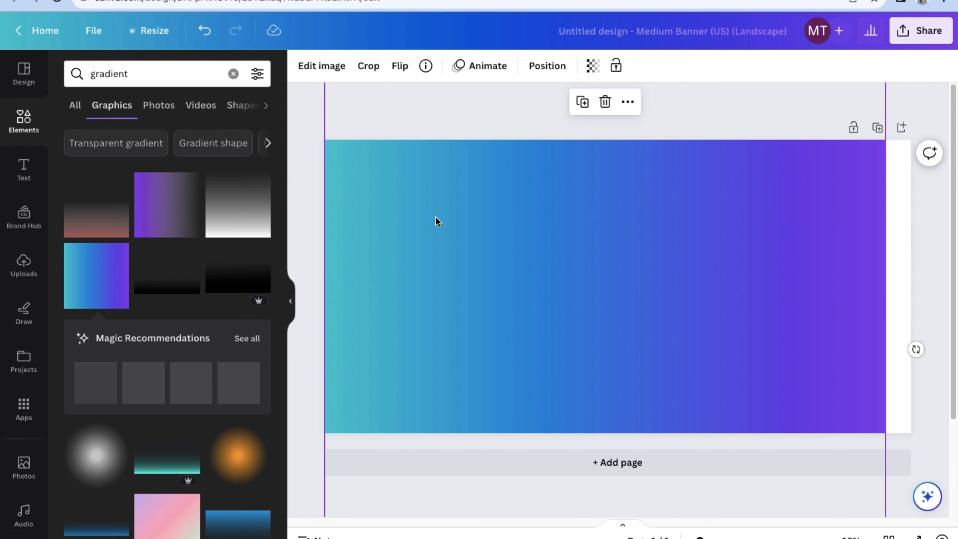
{"action": "scroll", "coordinate": [439, 217], "scroll_direction": "down", "scroll_amount": 3}
{"action": "left_click_drag", "start_coordinate": [323, 504], "coordinate": [182, 513]}
{"action": "left_click", "coordinate": [614, 194]}
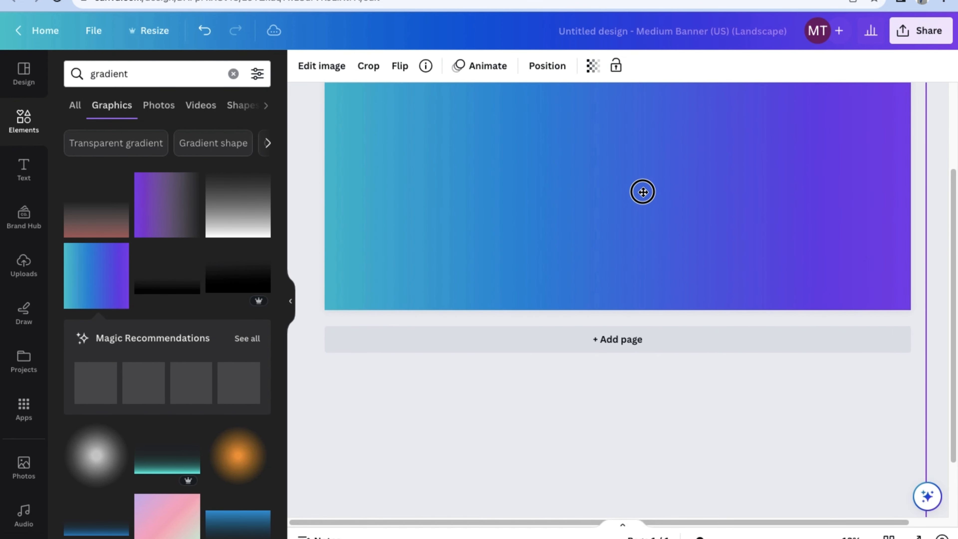
{"action": "scroll", "coordinate": [565, 283], "scroll_direction": "up", "scroll_amount": 3}
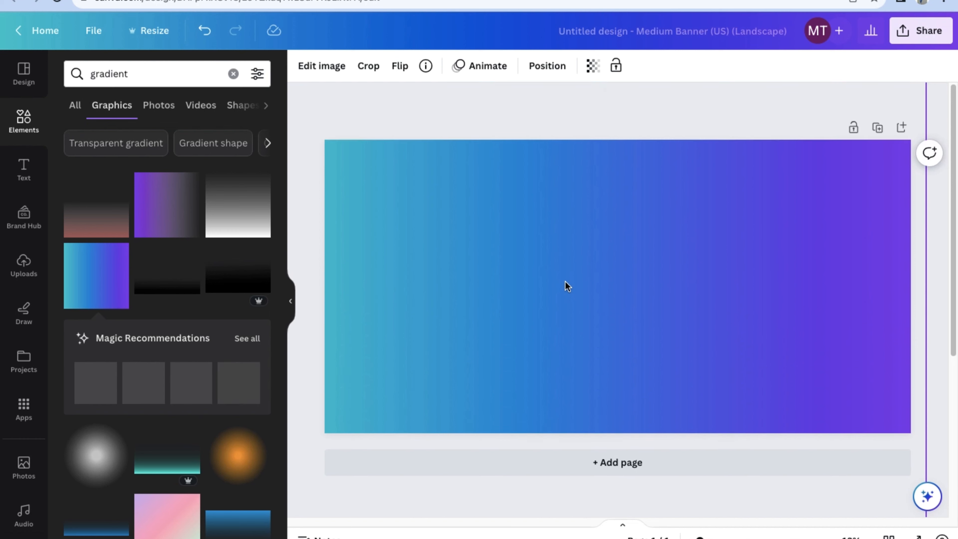
{"action": "left_click", "coordinate": [346, 120]}
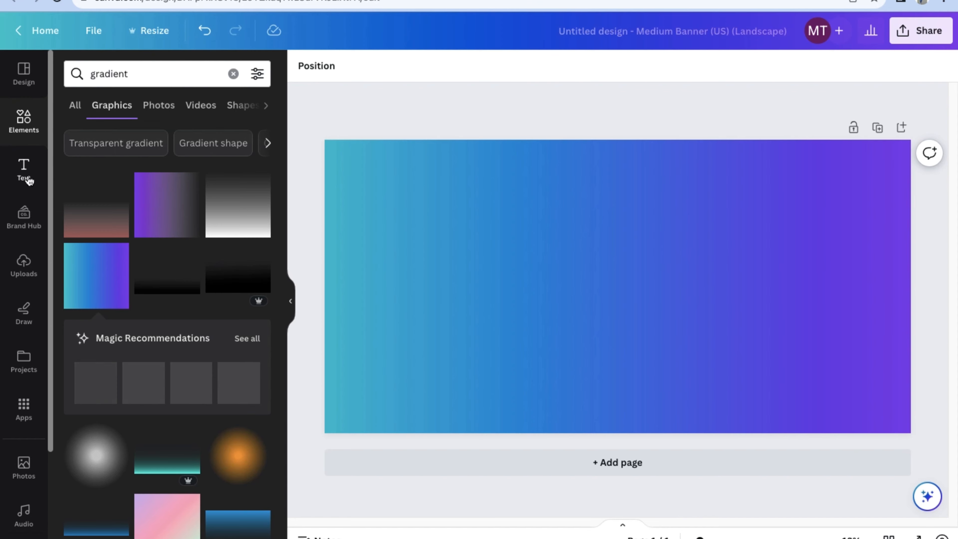
Step: Add a heading reading "TUTORIAL" and enlarge it across the full width of the page
{"action": "left_click", "coordinate": [25, 170]}
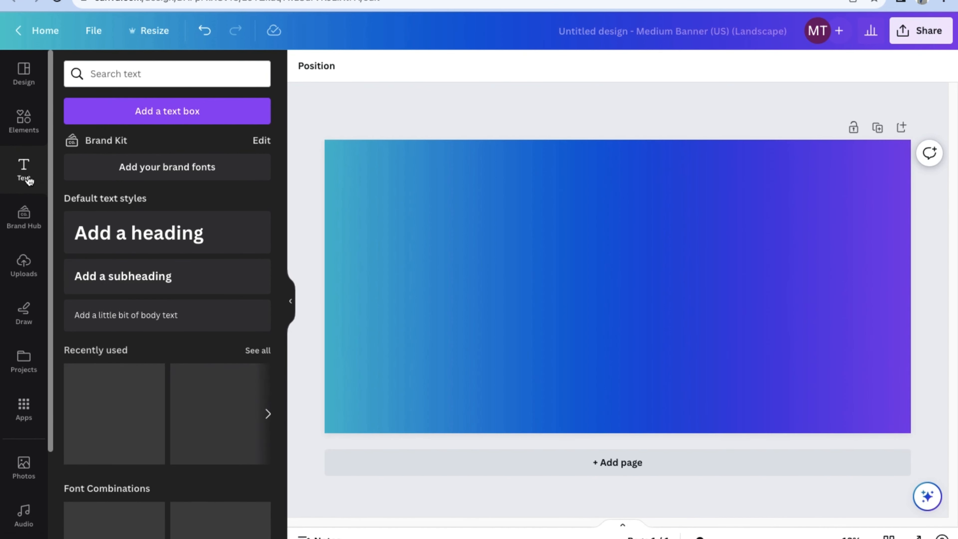
{"action": "left_click", "coordinate": [131, 239]}
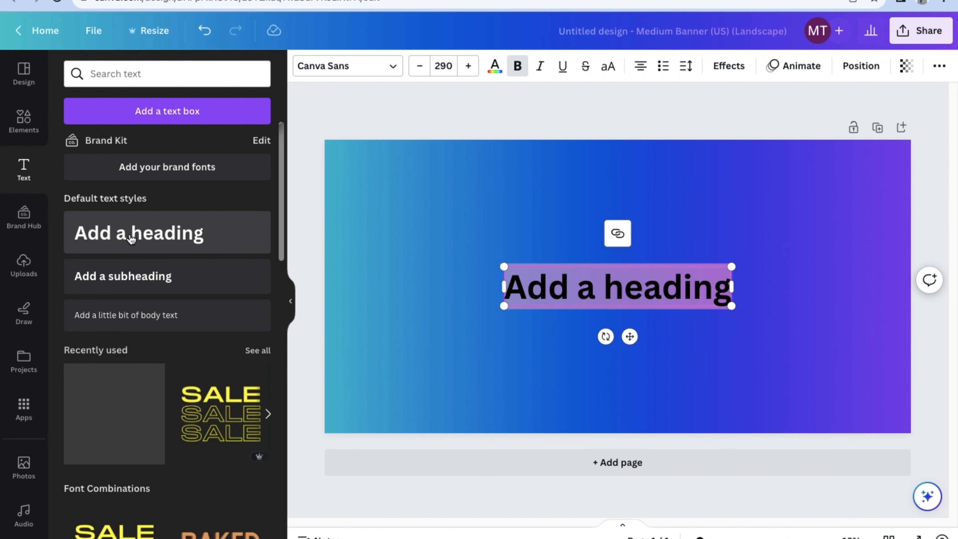
{"action": "type", "text": "TUTOR"}
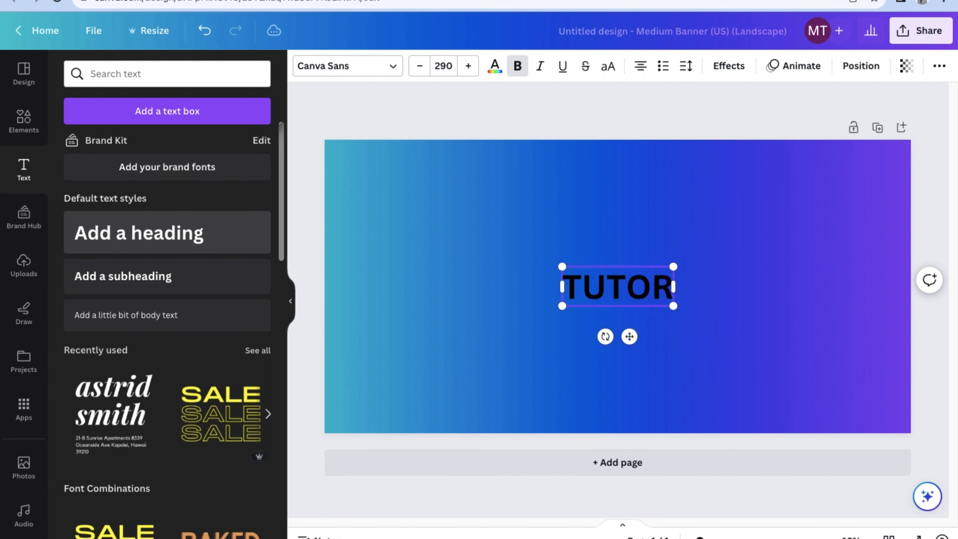
{"action": "type", "text": "IAL"}
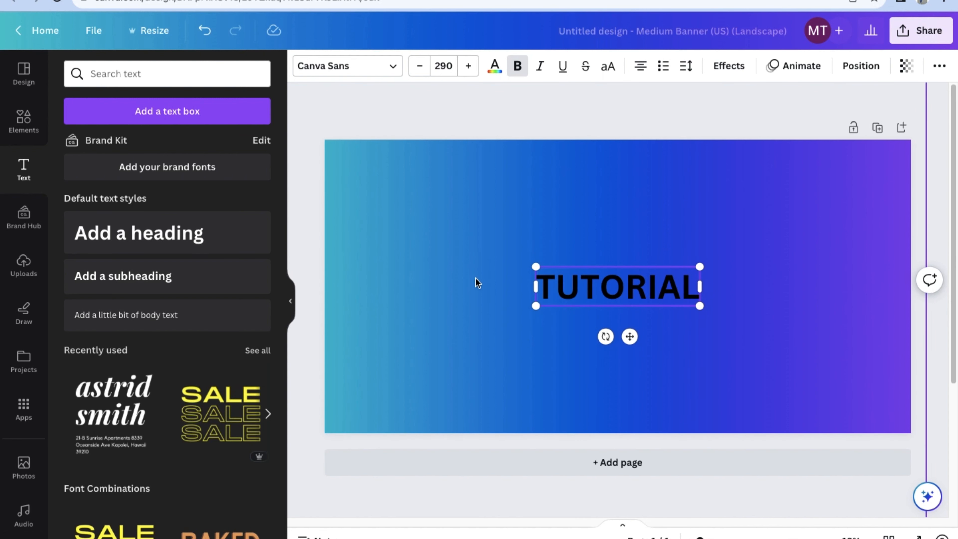
{"action": "left_click_drag", "start_coordinate": [536, 265], "coordinate": [324, 214]}
{"action": "left_click_drag", "start_coordinate": [698, 306], "coordinate": [912, 353]}
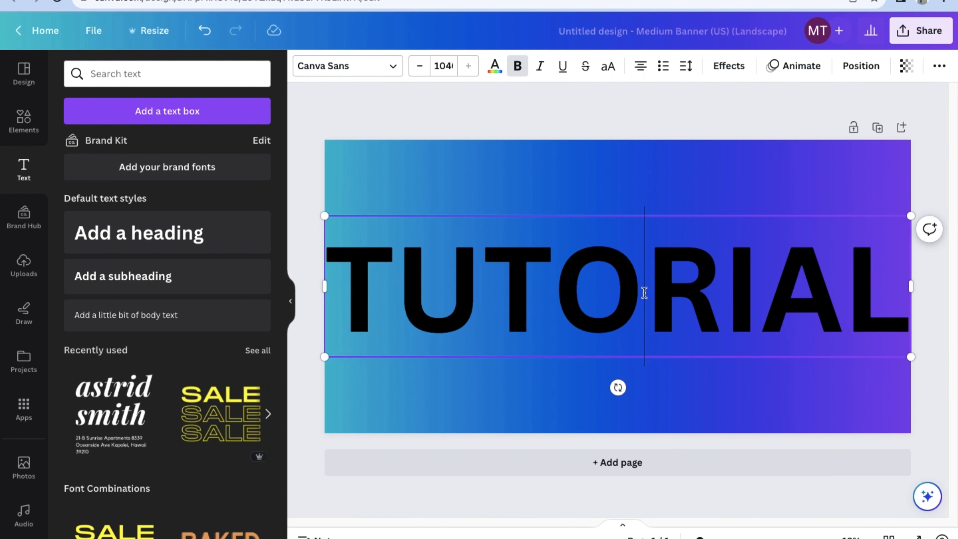
Step: Colour the TUTORIAL heading white and shrink it slightly to fit on one line
{"action": "double_click", "coordinate": [593, 294]}
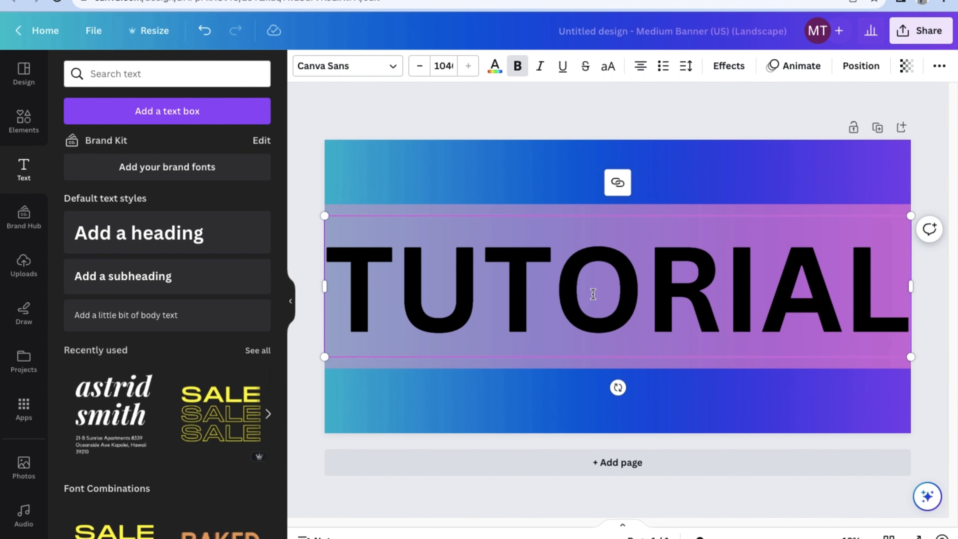
{"action": "left_click", "coordinate": [495, 67]}
{"action": "left_click", "coordinate": [222, 146]}
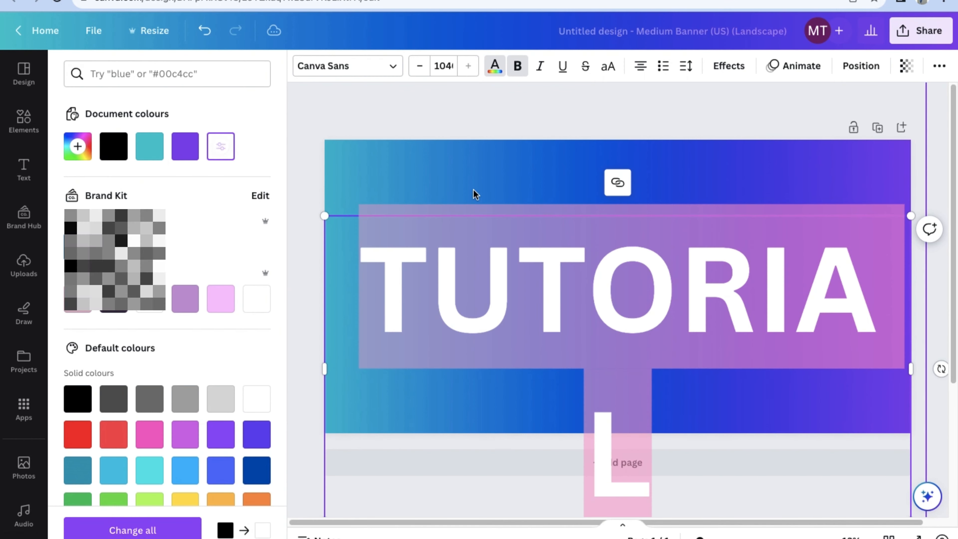
{"action": "mouse_move", "coordinate": [911, 364]}
{"action": "left_mouse_down"}
{"action": "mouse_move", "coordinate": [919, 334]}
{"action": "mouse_move", "coordinate": [911, 355]}
{"action": "left_mouse_up"}
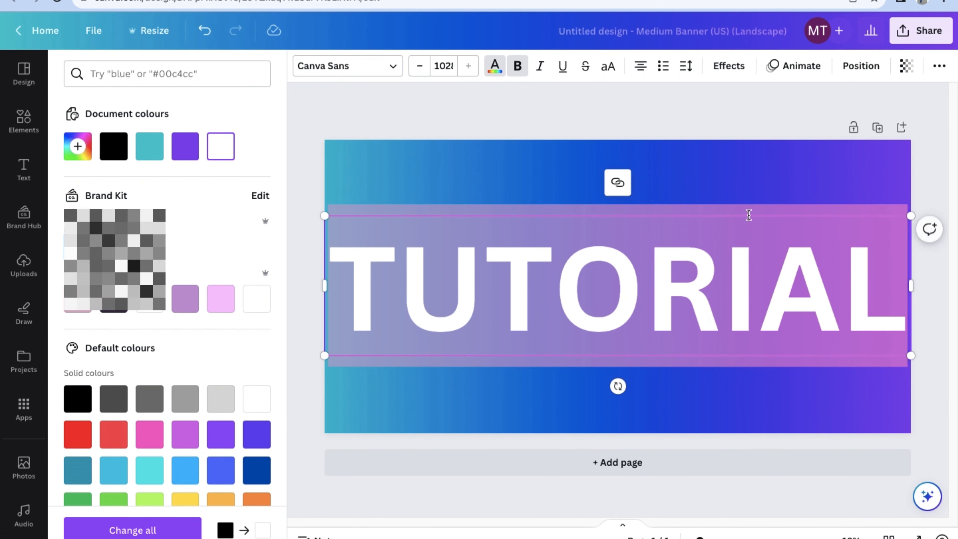
{"action": "left_click", "coordinate": [737, 177]}
Step: Set the TUTORIAL heading's transparency to 60
{"action": "left_click", "coordinate": [687, 262]}
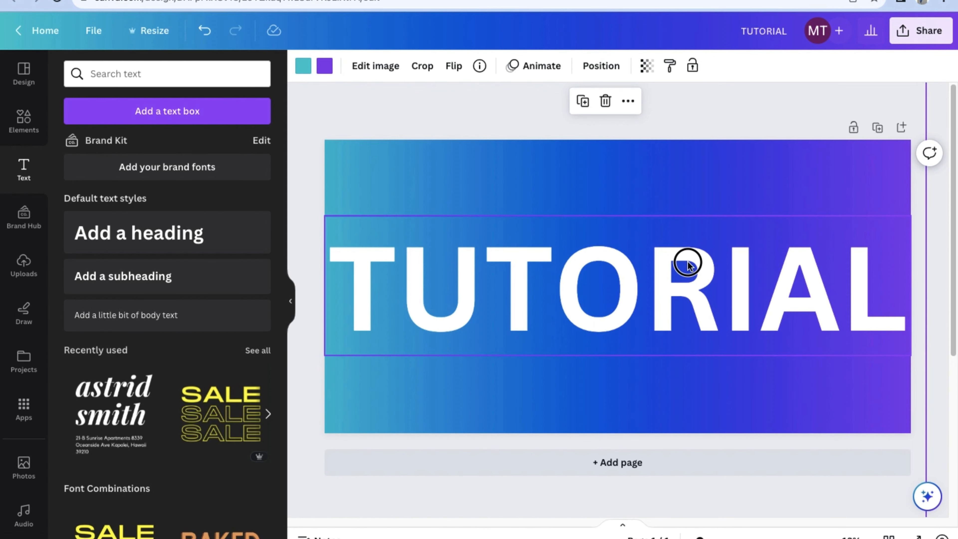
{"action": "left_click_drag", "start_coordinate": [688, 263], "coordinate": [690, 261]}
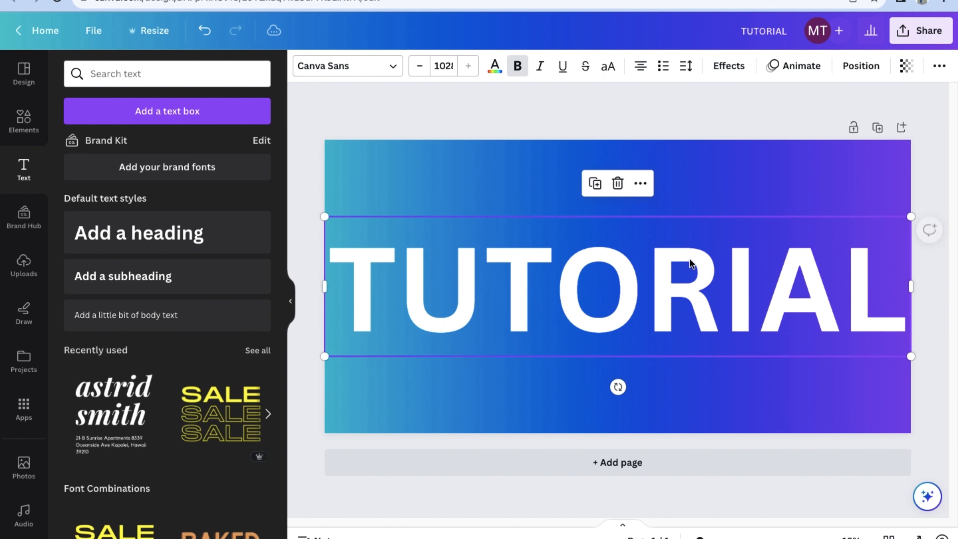
{"action": "left_click", "coordinate": [904, 75]}
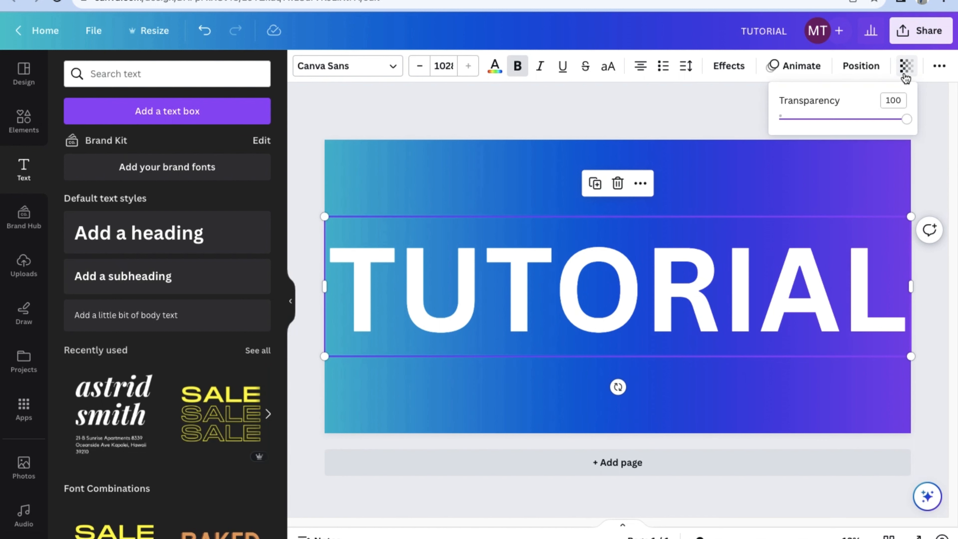
{"action": "left_click", "coordinate": [864, 119]}
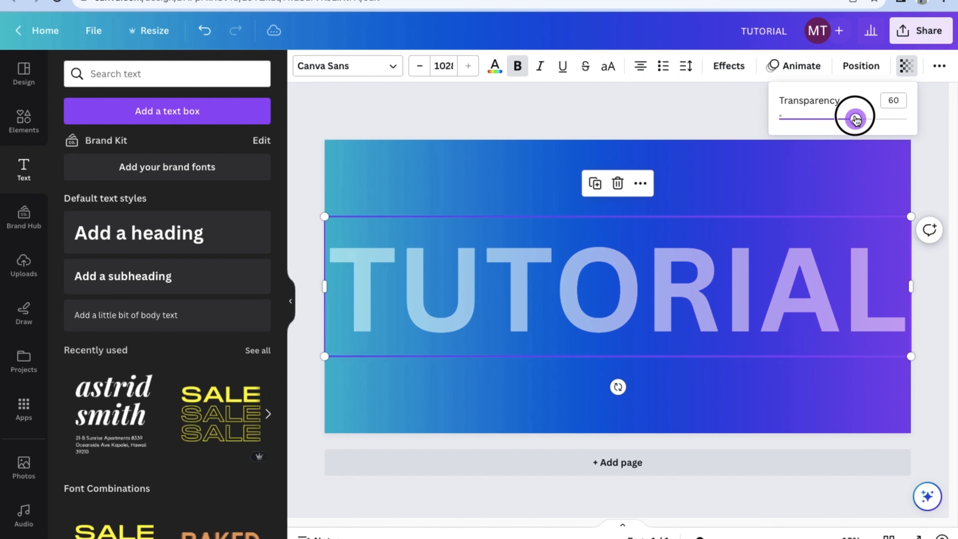
{"action": "left_click", "coordinate": [683, 121]}
{"action": "left_click", "coordinate": [683, 122]}
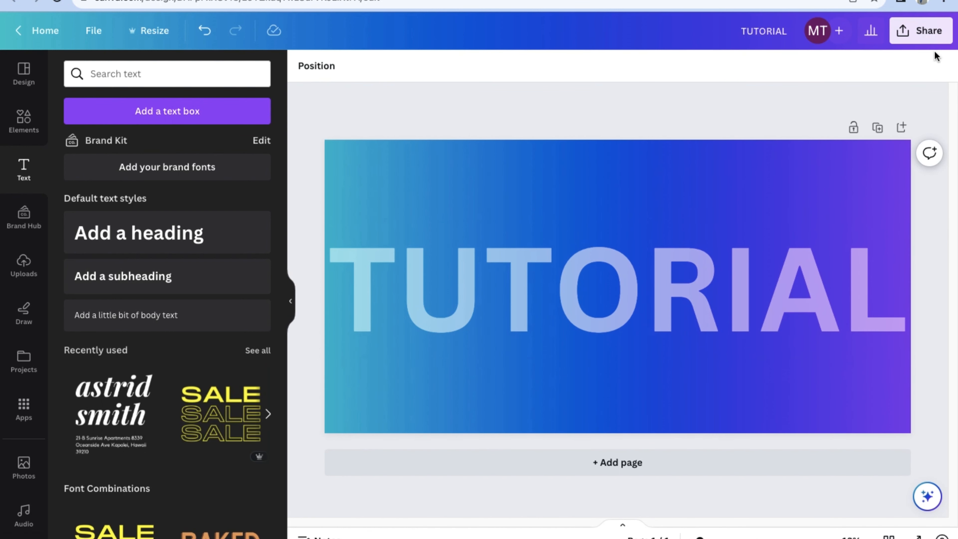
Step: Download the design as a PNG at size 1 and dismiss the sharing pop-up
{"action": "left_click", "coordinate": [920, 38]}
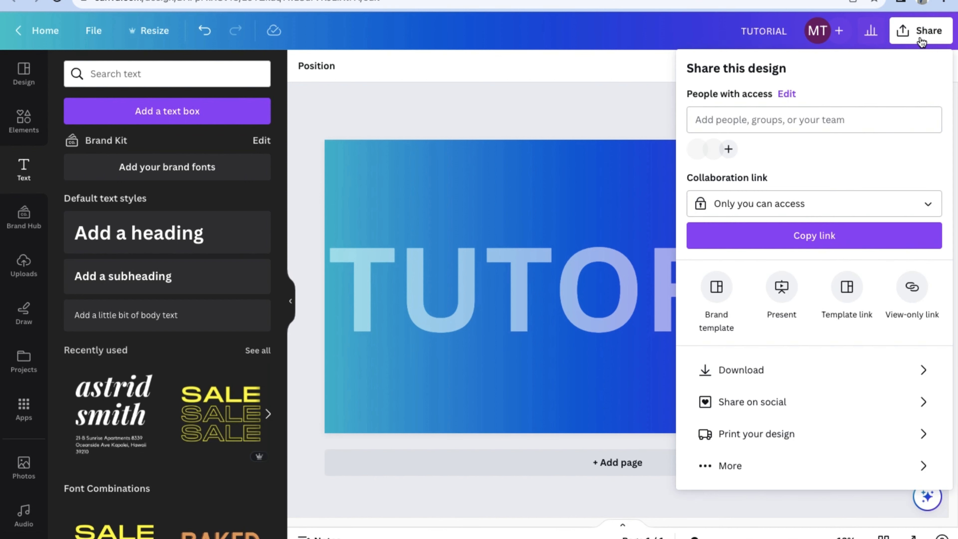
{"action": "left_click", "coordinate": [791, 367]}
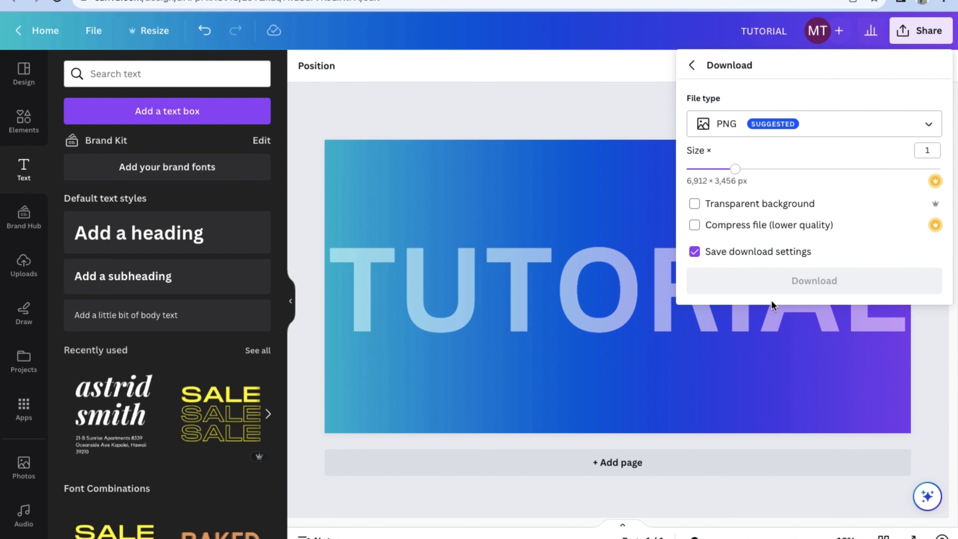
{"action": "left_click", "coordinate": [775, 280]}
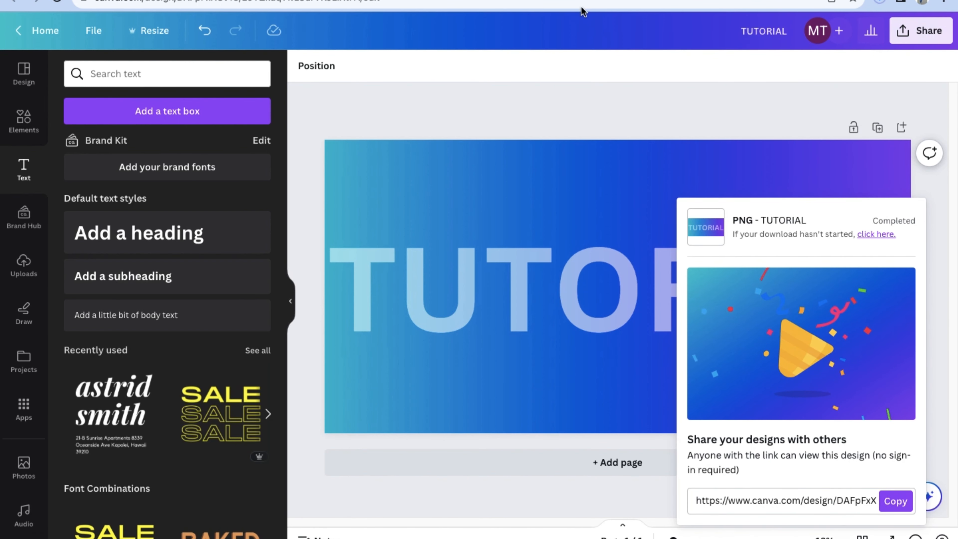
{"action": "left_click", "coordinate": [394, 125]}
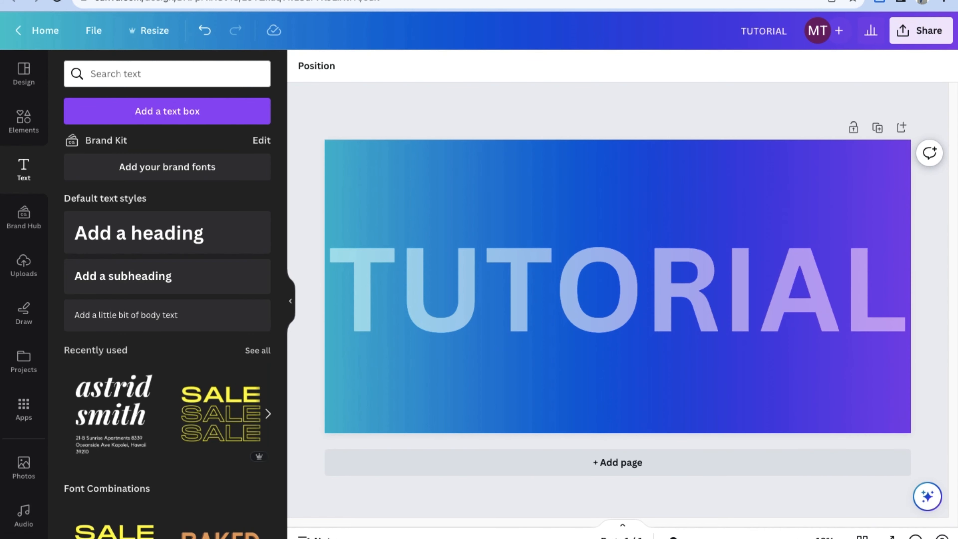
Step: Upload the downloaded TUTORIAL PNG to the image uploads
{"action": "left_click", "coordinate": [24, 265]}
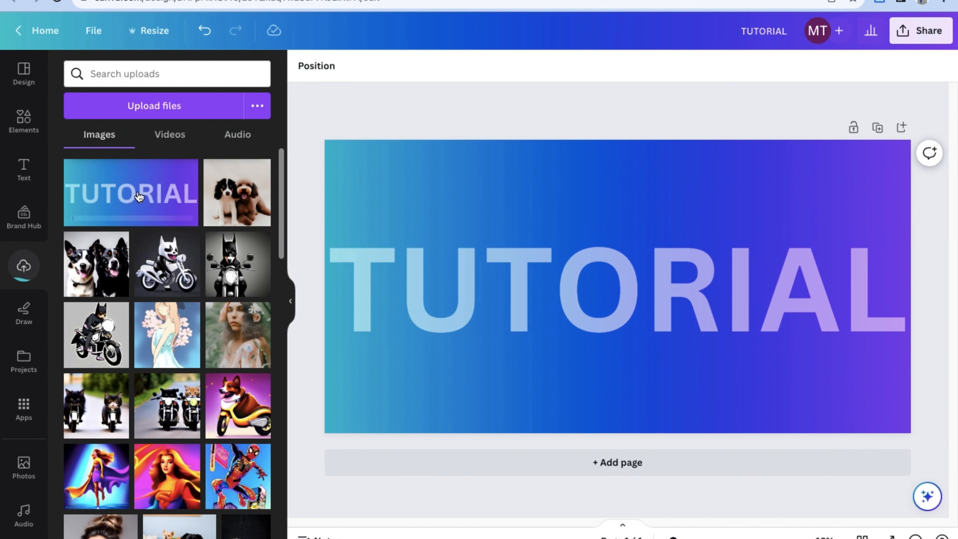
{"action": "scroll", "coordinate": [432, 373], "scroll_direction": "down", "scroll_amount": 5}
{"action": "scroll", "coordinate": [430, 370], "scroll_direction": "up", "scroll_amount": 5}
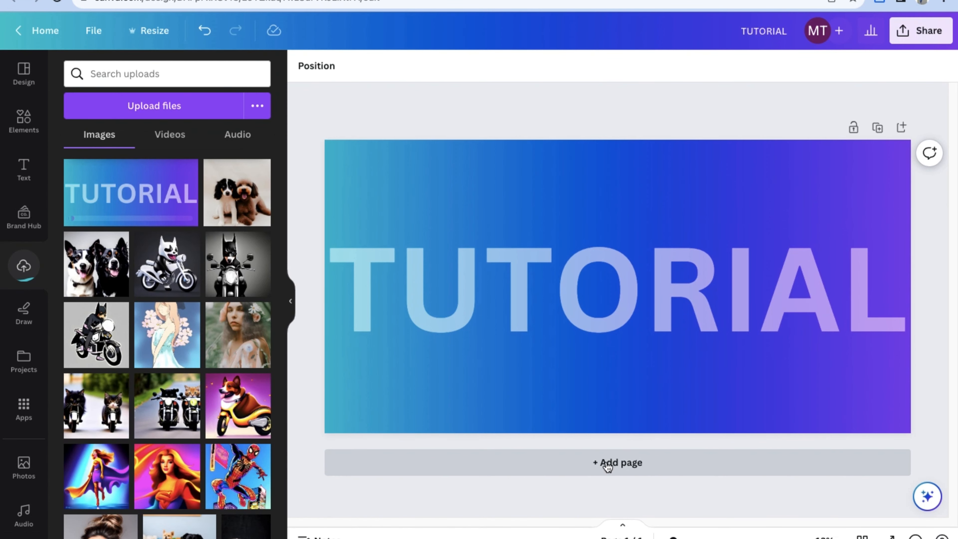
Step: Add a second page, place the uploaded TUTORIAL gradient image on it and enlarge it to fill the page
{"action": "left_click", "coordinate": [590, 465]}
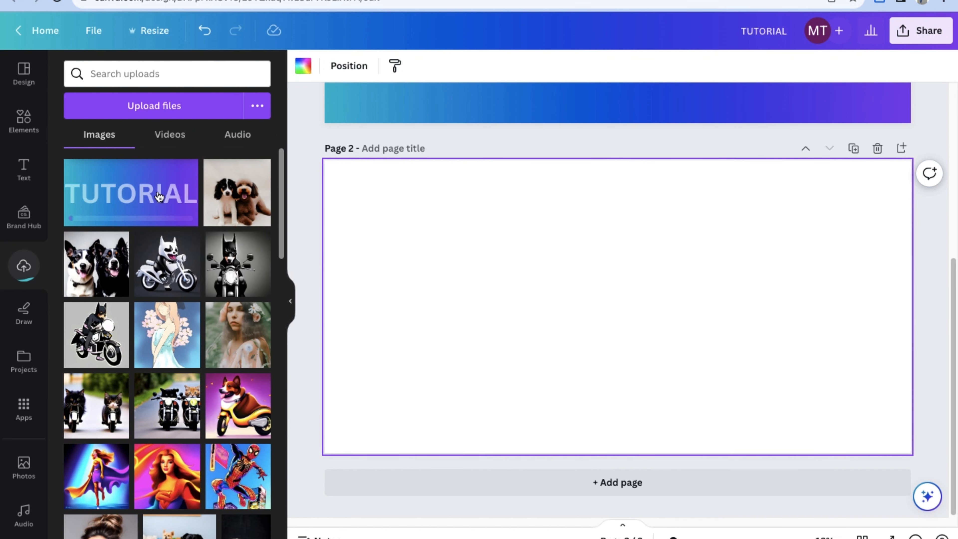
{"action": "left_click", "coordinate": [126, 211]}
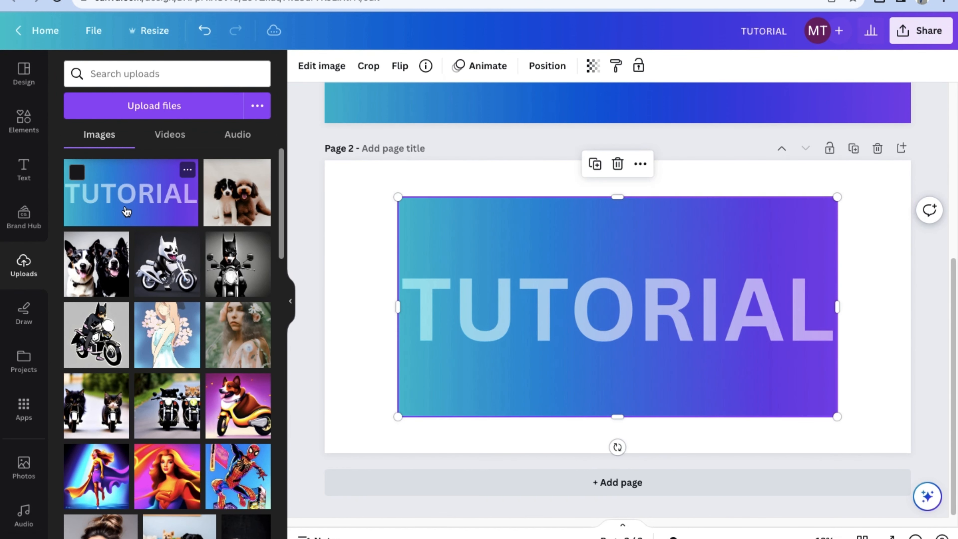
{"action": "left_click_drag", "start_coordinate": [637, 338], "coordinate": [569, 302]}
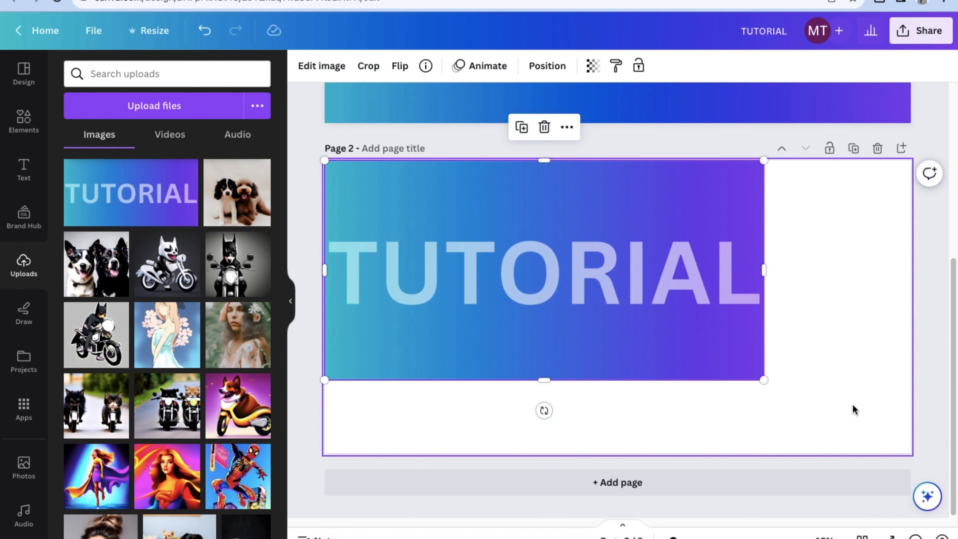
{"action": "left_click_drag", "start_coordinate": [764, 382], "coordinate": [888, 453]}
{"action": "left_click", "coordinate": [313, 205]}
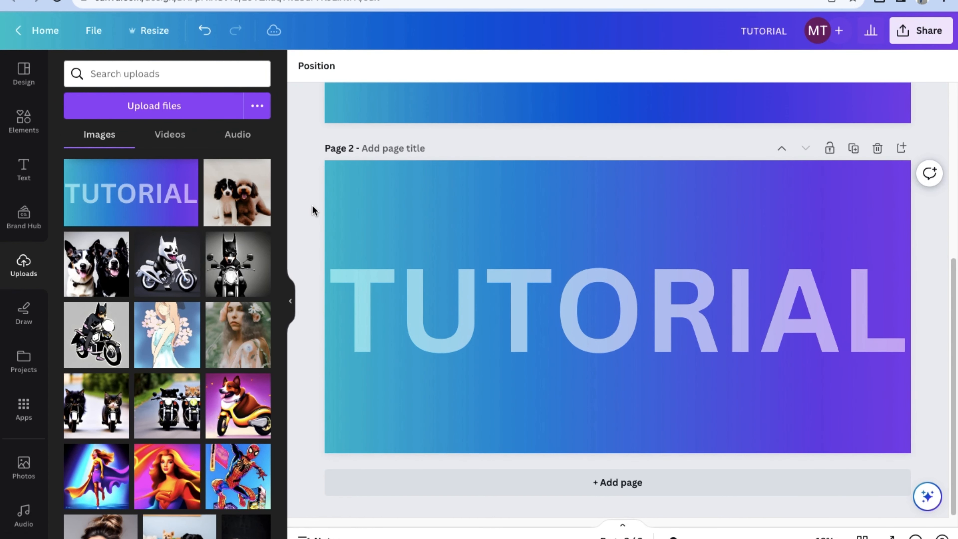
Step: Remove the background of the TUTORIAL image on page 2 with Background Remover and apply the result
{"action": "left_click", "coordinate": [338, 162]}
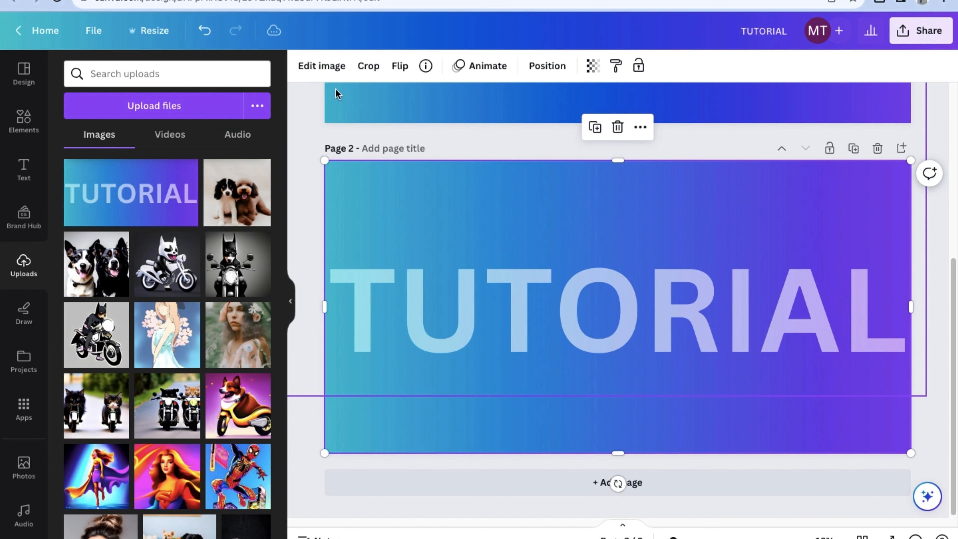
{"action": "left_click", "coordinate": [323, 66]}
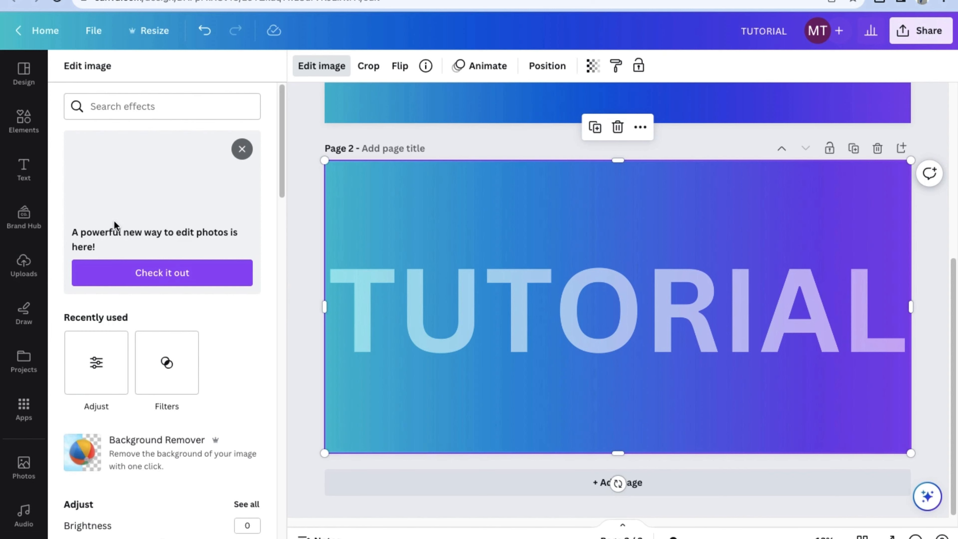
{"action": "left_click", "coordinate": [130, 457]}
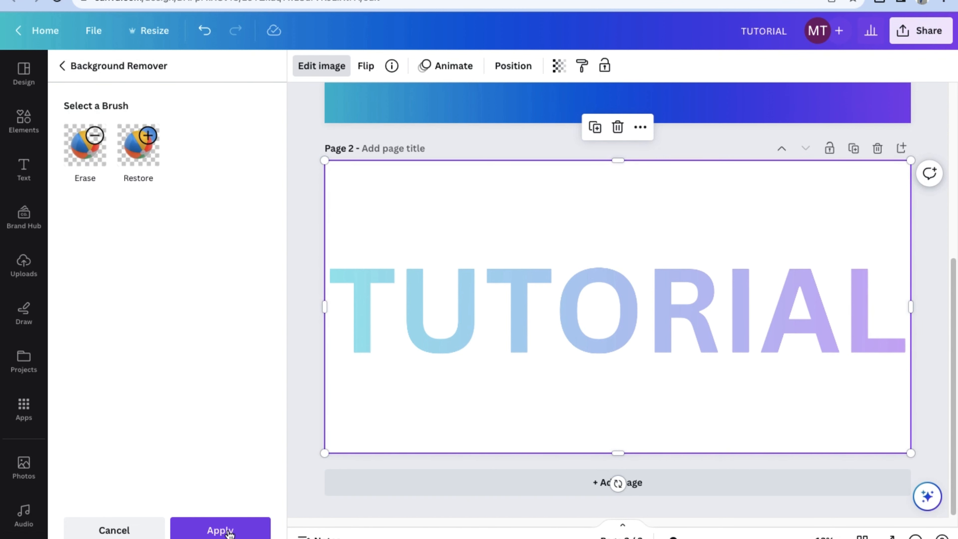
{"action": "left_click", "coordinate": [220, 529]}
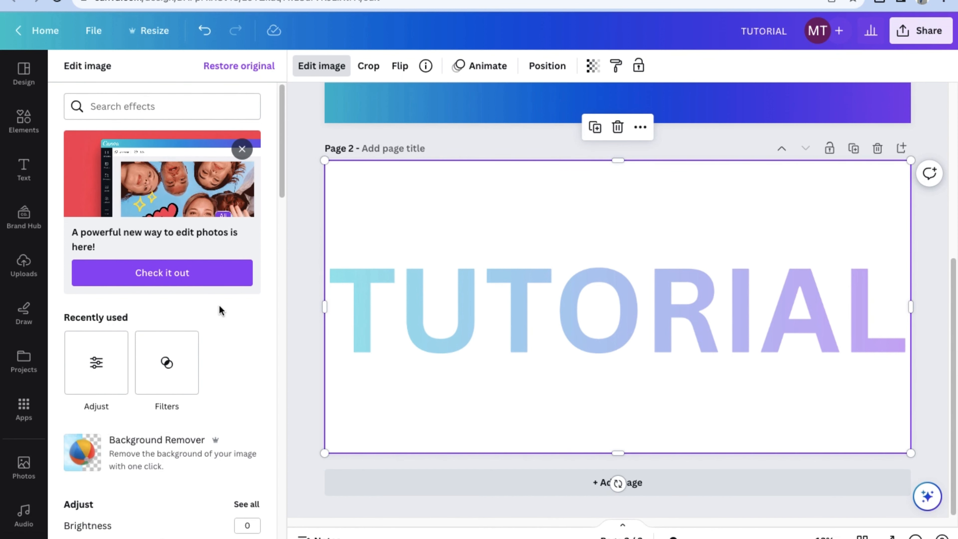
{"action": "scroll", "coordinate": [219, 305], "scroll_direction": "down", "scroll_amount": 1}
{"action": "left_click", "coordinate": [307, 251]}
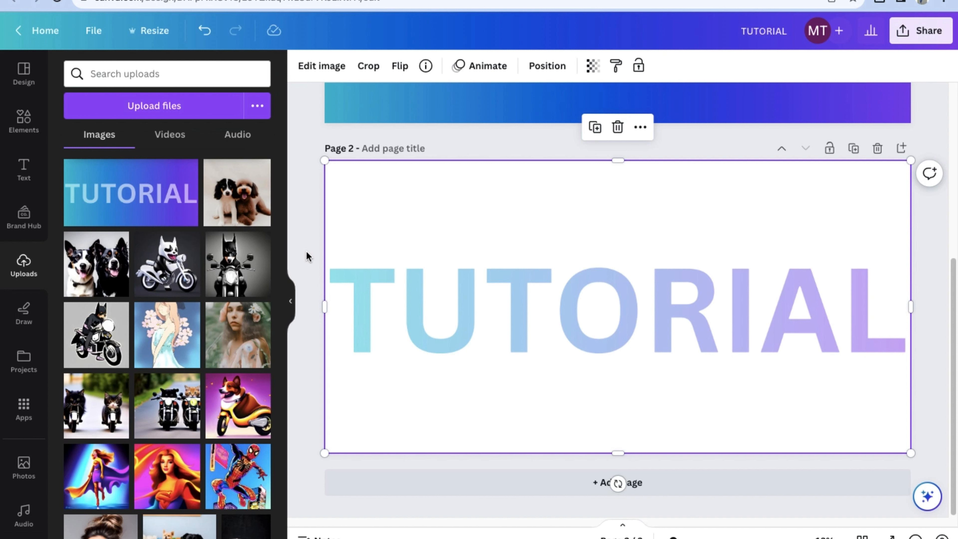
Step: Adjust the cut-out TUTORIAL lettering by lowering its brightness and raising its contrast and saturation for more vivid colours
{"action": "left_click", "coordinate": [321, 66]}
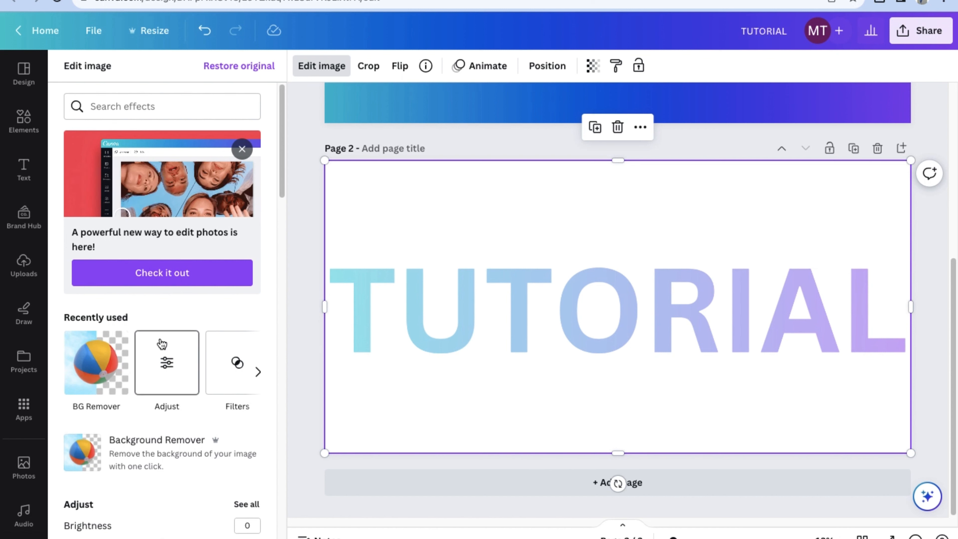
{"action": "scroll", "coordinate": [162, 343], "scroll_direction": "down", "scroll_amount": 2}
{"action": "scroll", "coordinate": [166, 272], "scroll_direction": "down", "scroll_amount": 2}
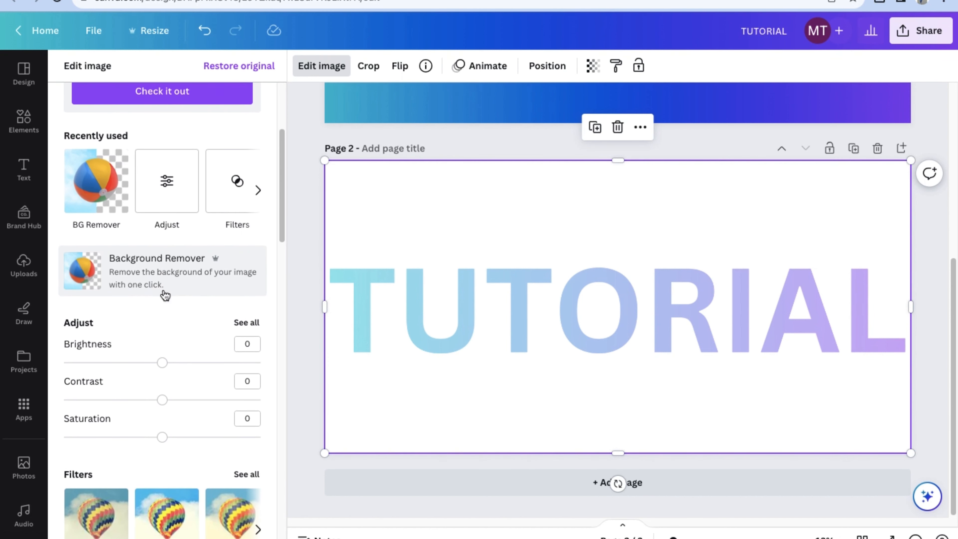
{"action": "left_click", "coordinate": [251, 301]}
{"action": "left_click_drag", "start_coordinate": [162, 124], "coordinate": [134, 124]}
{"action": "left_click", "coordinate": [166, 163]}
{"action": "left_click_drag", "start_coordinate": [166, 162], "coordinate": [205, 163]}
{"action": "left_click", "coordinate": [201, 199]}
{"action": "left_click_drag", "start_coordinate": [202, 204], "coordinate": [206, 204]}
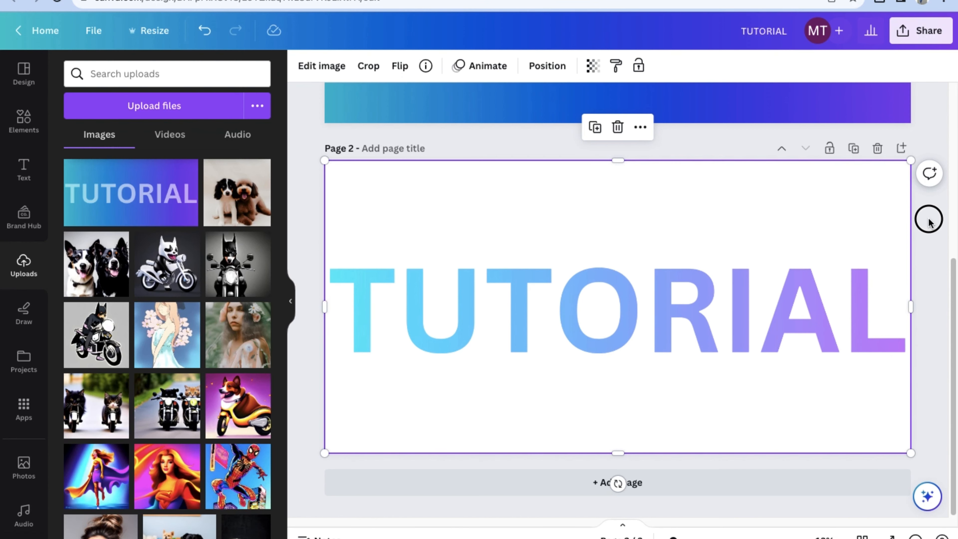
{"action": "left_click", "coordinate": [928, 221]}
Step: Download only page 2 as a PNG at size 1 with a transparent background
{"action": "left_click", "coordinate": [910, 30]}
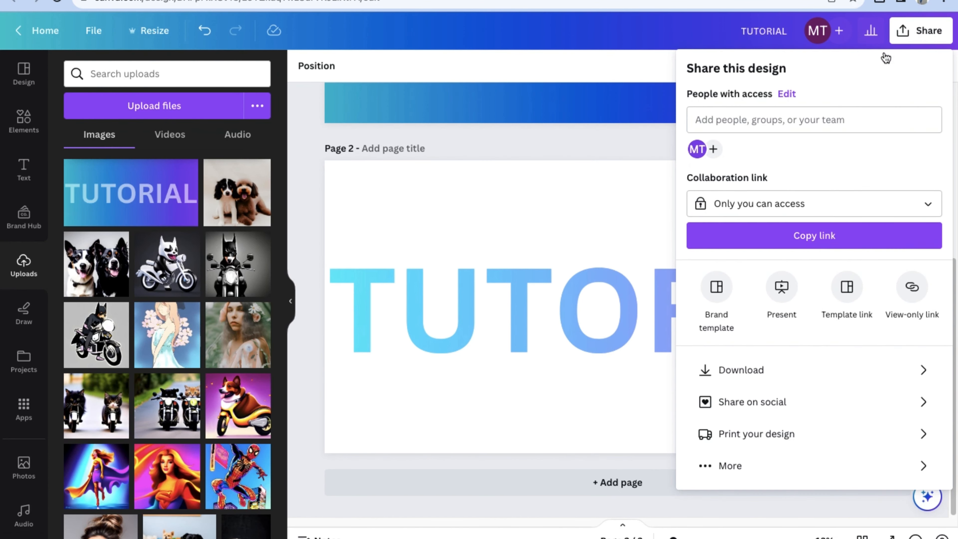
{"action": "left_click", "coordinate": [811, 375]}
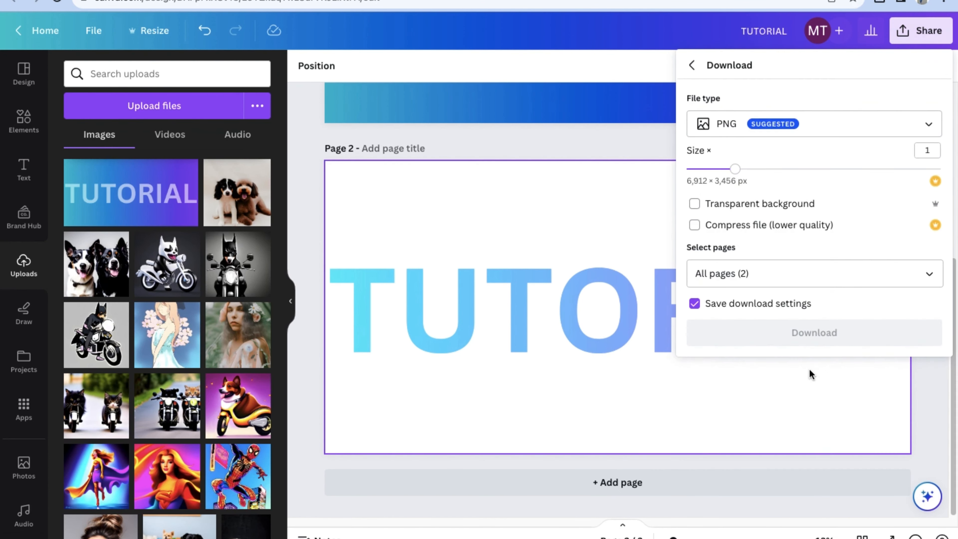
{"action": "left_click", "coordinate": [729, 273]}
{"action": "left_click_drag", "start_coordinate": [729, 273], "coordinate": [695, 273]}
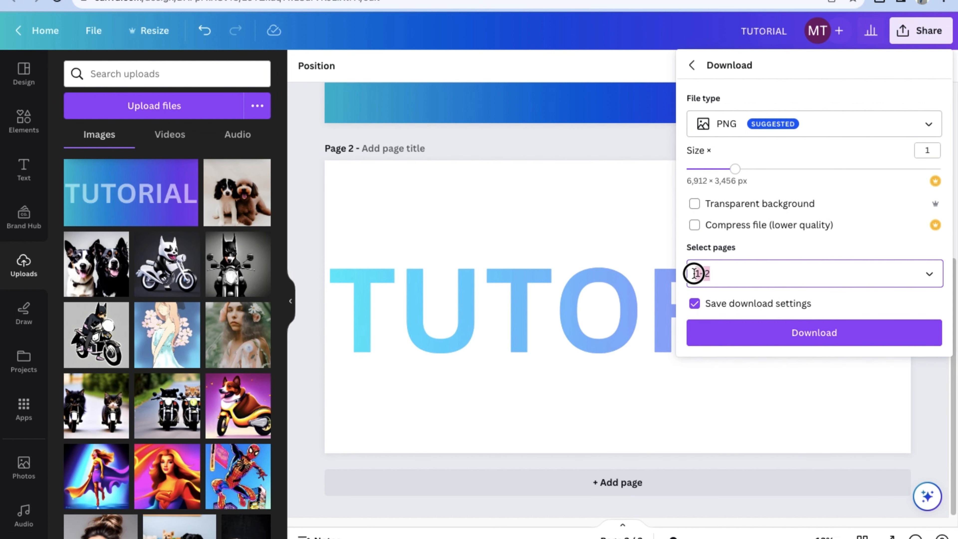
{"action": "type", "text": "2"}
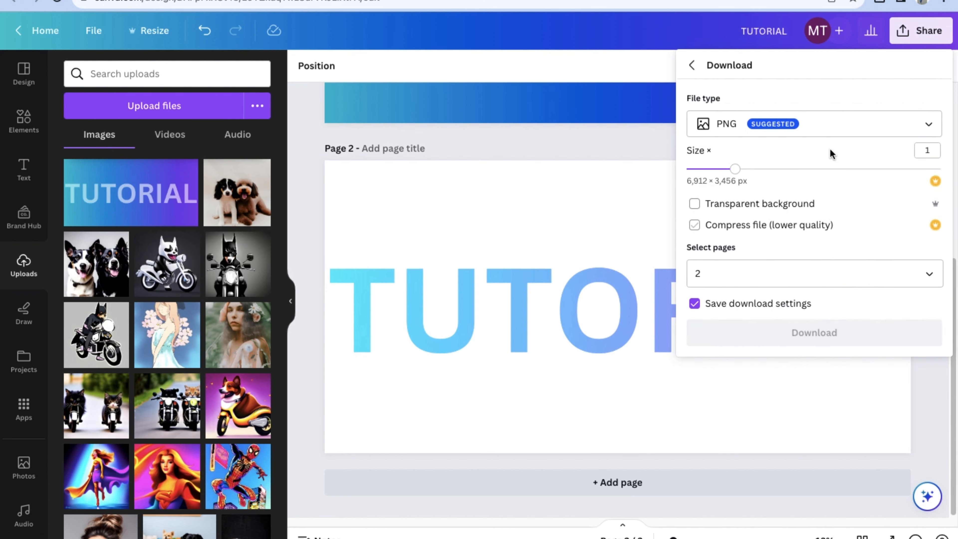
{"action": "left_click", "coordinate": [695, 204]}
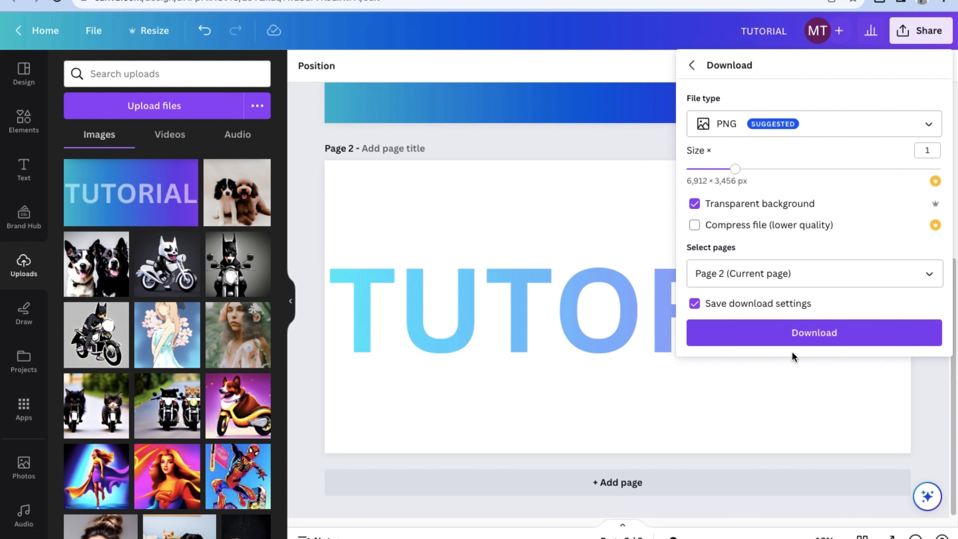
{"action": "left_click", "coordinate": [830, 341]}
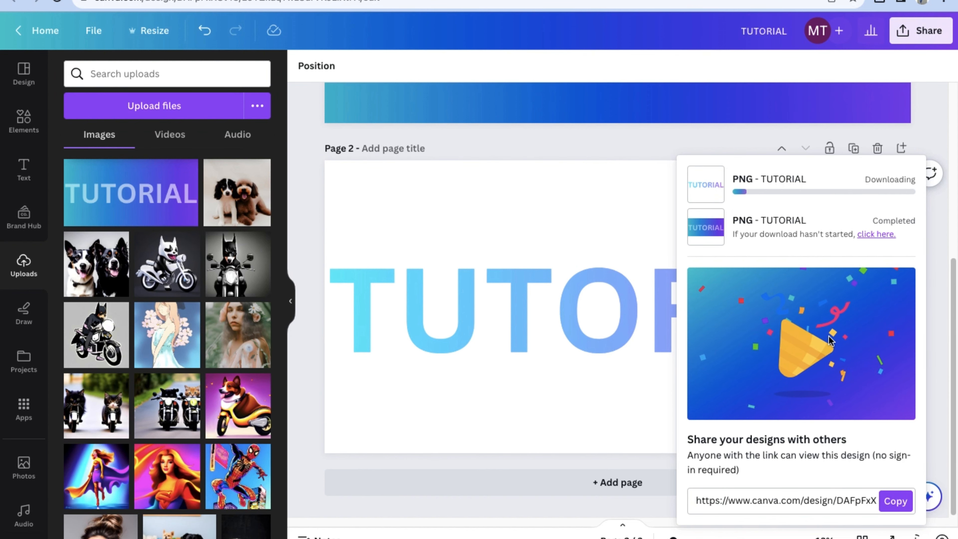
Step: Add a third page, search the photos for UNIVERSE and insert the dark blue Milky Way photo
{"action": "left_click", "coordinate": [624, 482]}
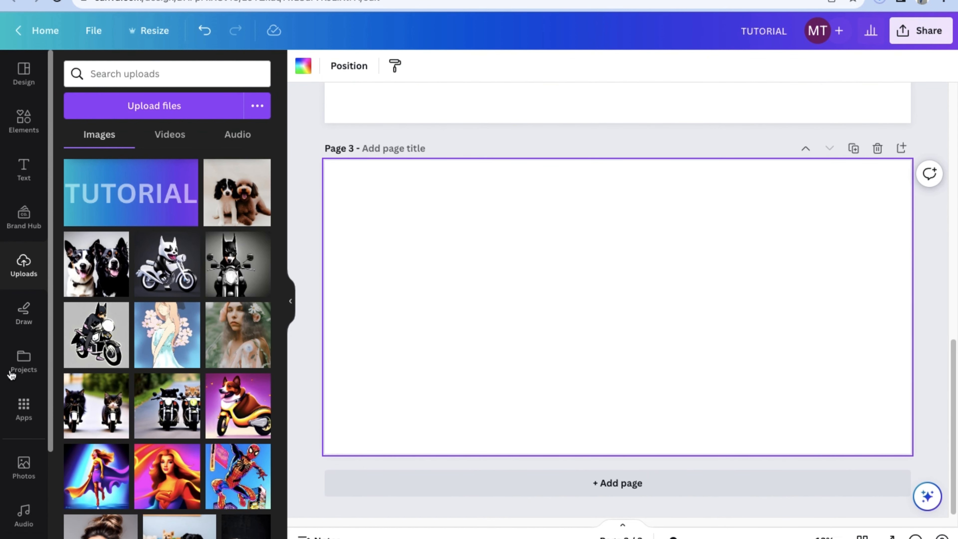
{"action": "left_click", "coordinate": [24, 466]}
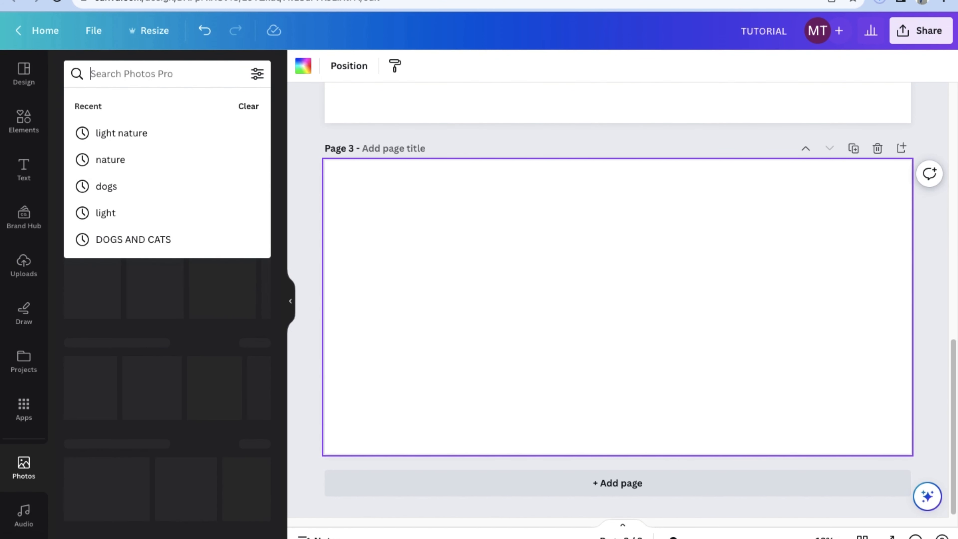
{"action": "type", "text": "UNI"}
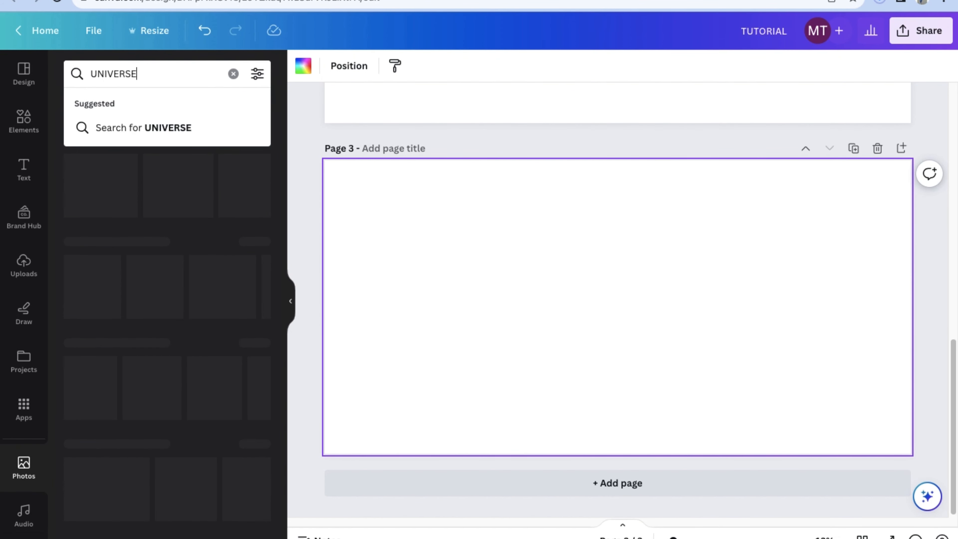
{"action": "type", "text": "VERSE"}
{"action": "key", "text": "Return"}
{"action": "left_click", "coordinate": [122, 122]}
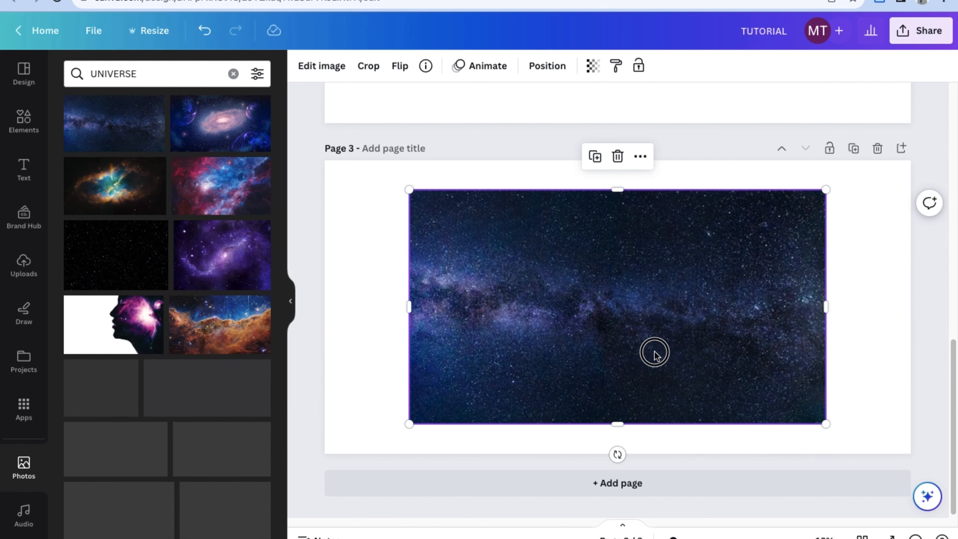
Step: Align the Milky Way photo with page 3's upper-left corner and enlarge it to about 72.8 by 40.9, covering the page
{"action": "left_click_drag", "start_coordinate": [654, 354], "coordinate": [570, 326]}
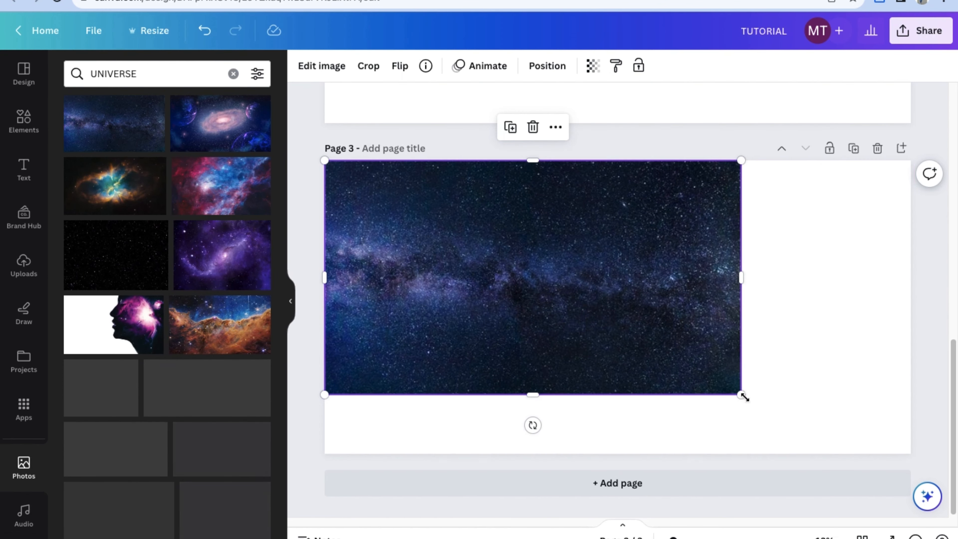
{"action": "left_click_drag", "start_coordinate": [743, 396], "coordinate": [941, 446]}
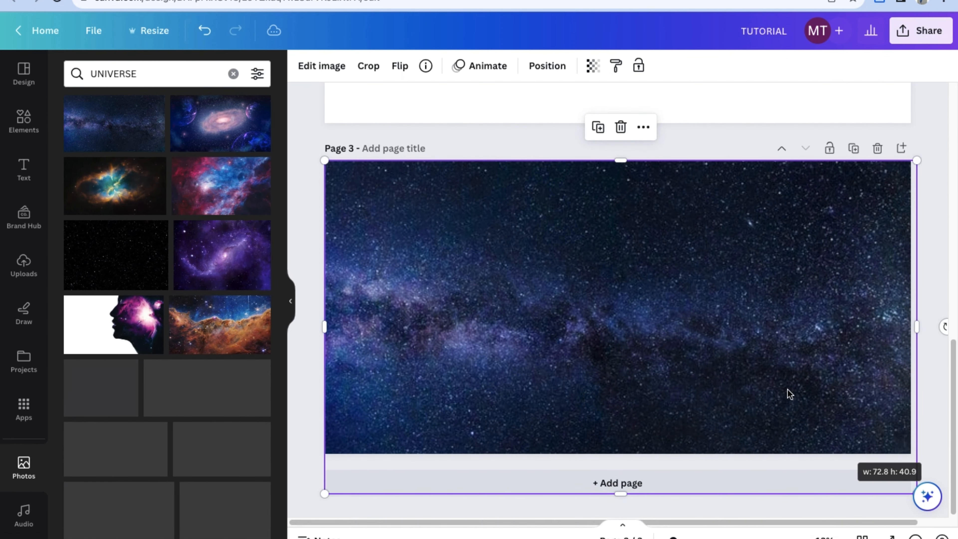
{"action": "left_click", "coordinate": [317, 294]}
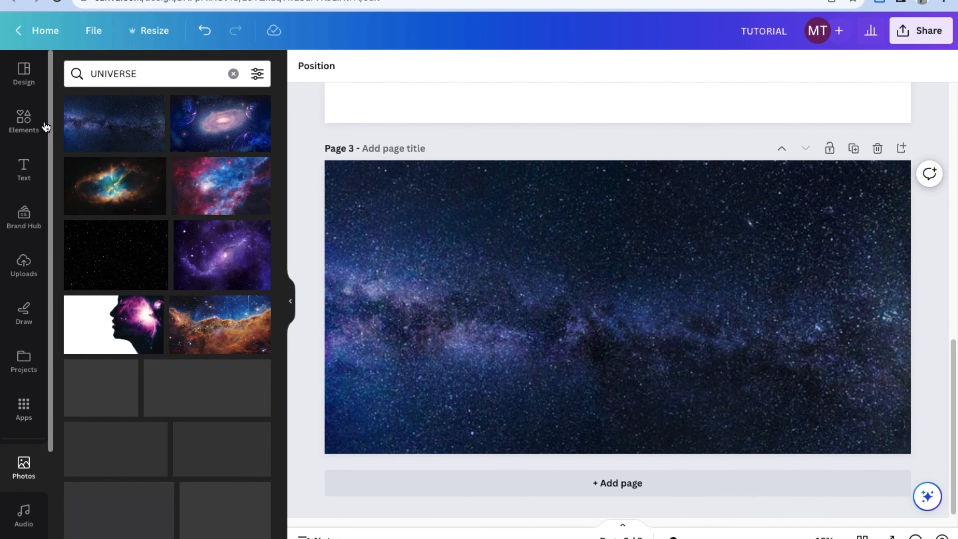
Step: Place the uploaded transparent TUTORIAL image over the starry photo on page 3, enlarge it and centre it
{"action": "left_click", "coordinate": [23, 266]}
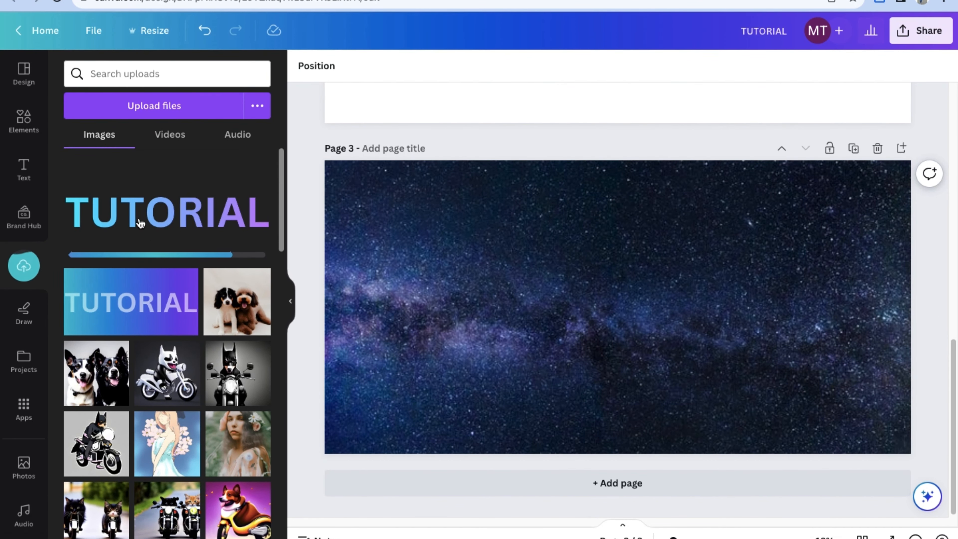
{"action": "left_click", "coordinate": [121, 224]}
{"action": "left_click_drag", "start_coordinate": [397, 197], "coordinate": [322, 188]}
{"action": "left_click_drag", "start_coordinate": [607, 238], "coordinate": [648, 247]}
{"action": "left_click", "coordinate": [351, 240]}
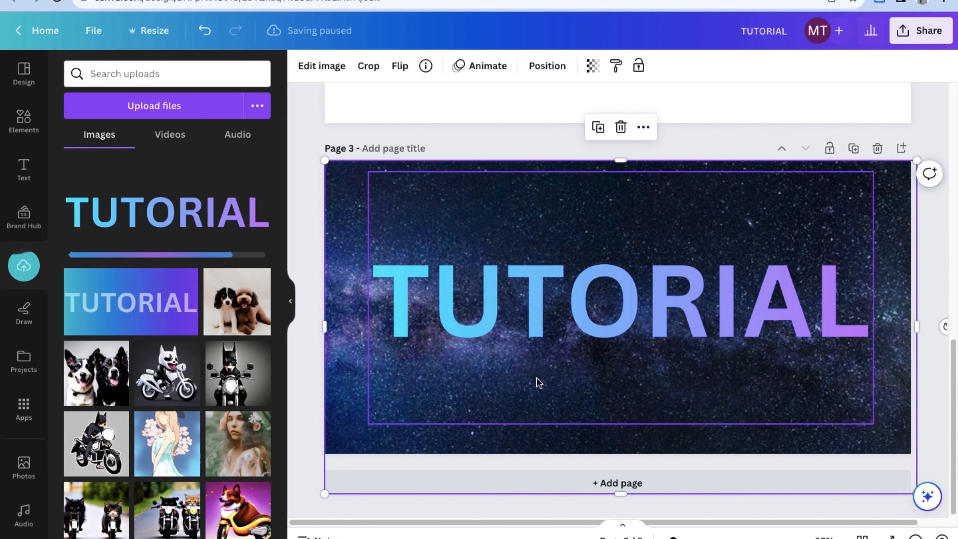
{"action": "left_click", "coordinate": [293, 405]}
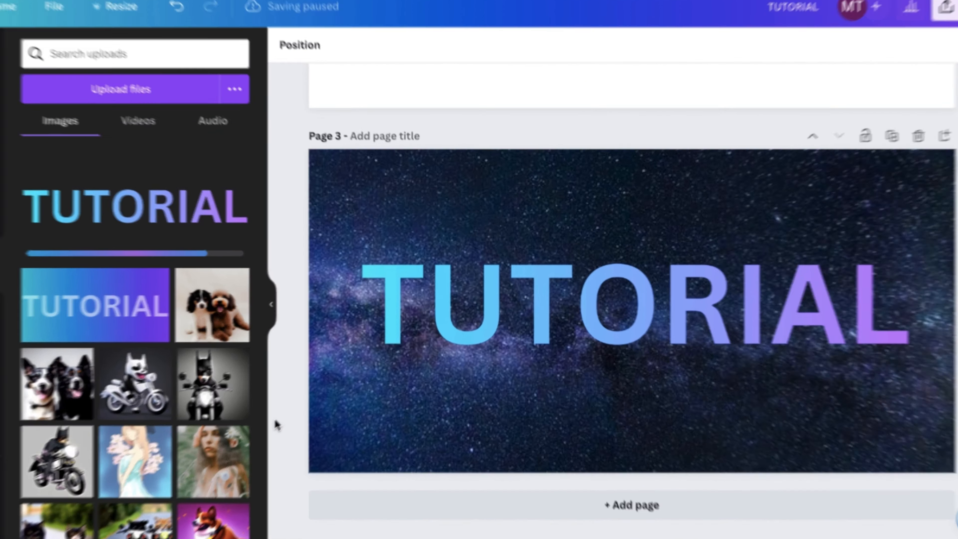